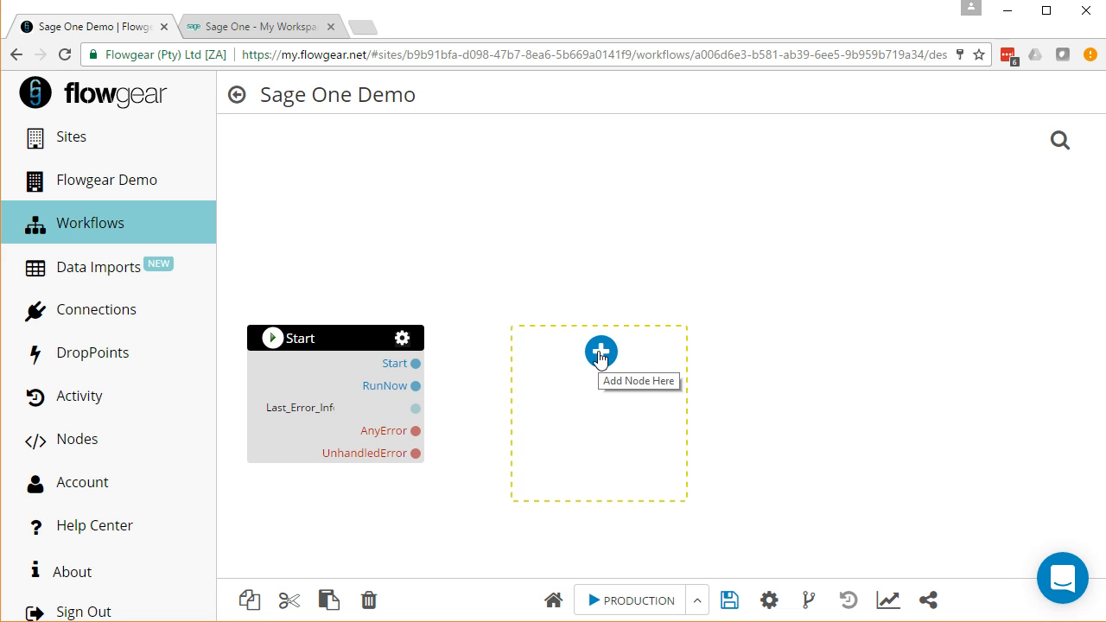
Add a SQL Query node beside the Start node and set its connection to DemoDb on (local).
click(600, 353)
text(sql)
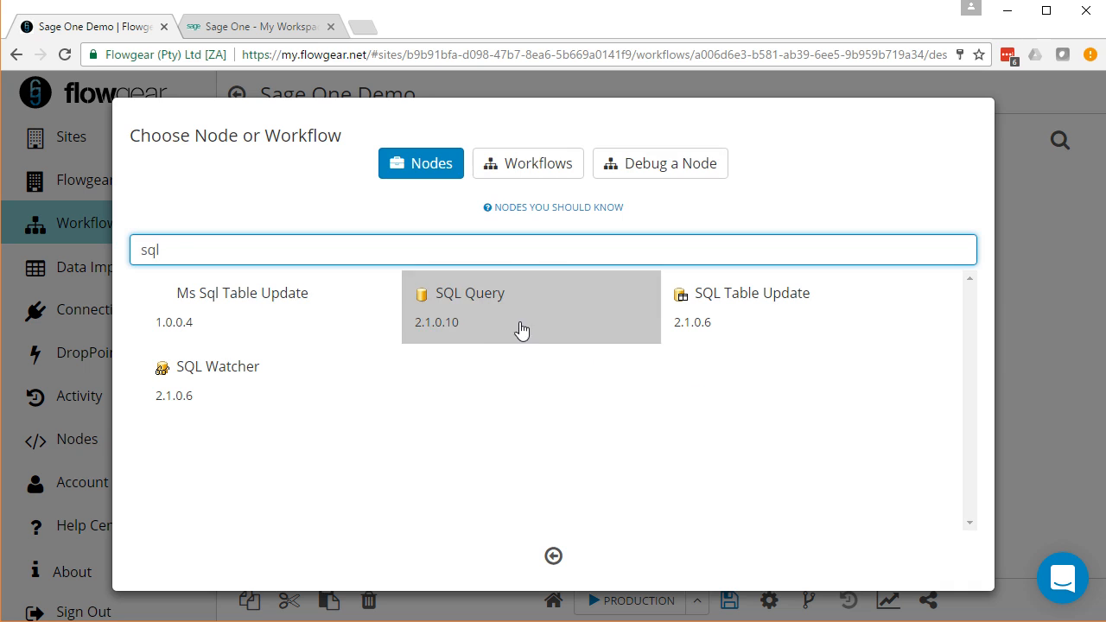
click(521, 328)
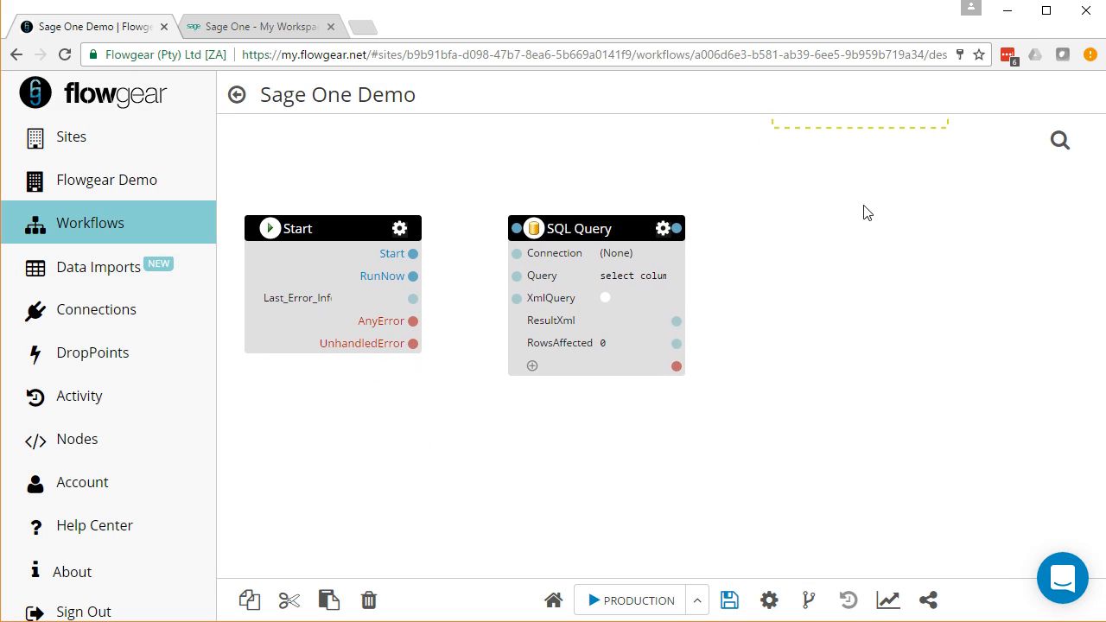
click(646, 256)
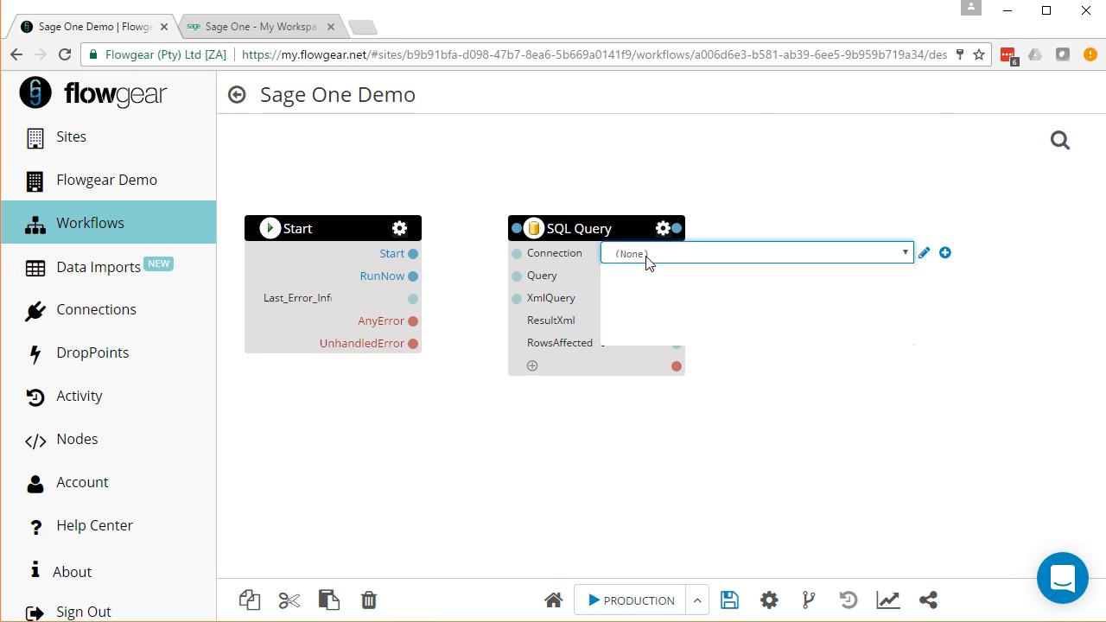
click(658, 294)
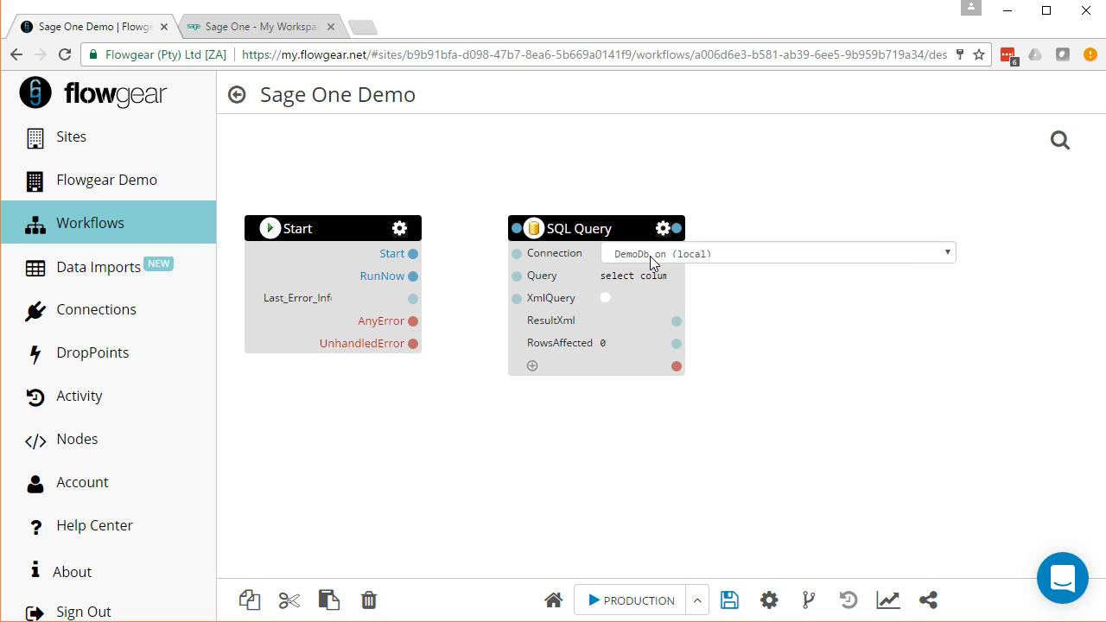
Open the SQL Query node's connection for editing, review its DropPoint, server, database and login settings, and test the connection.
click(668, 256)
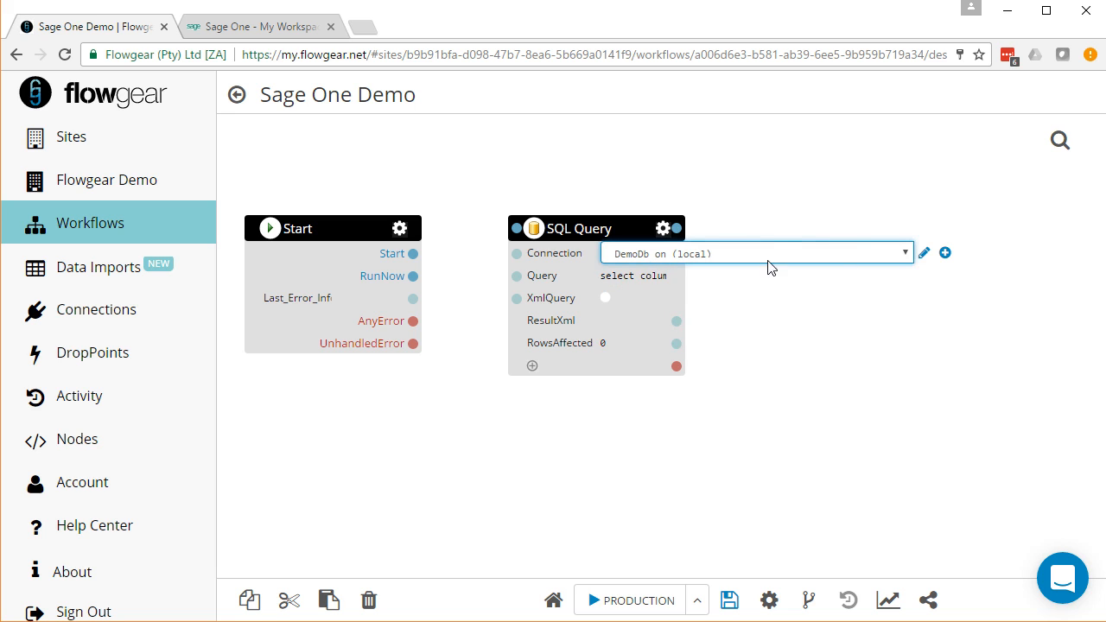
click(924, 254)
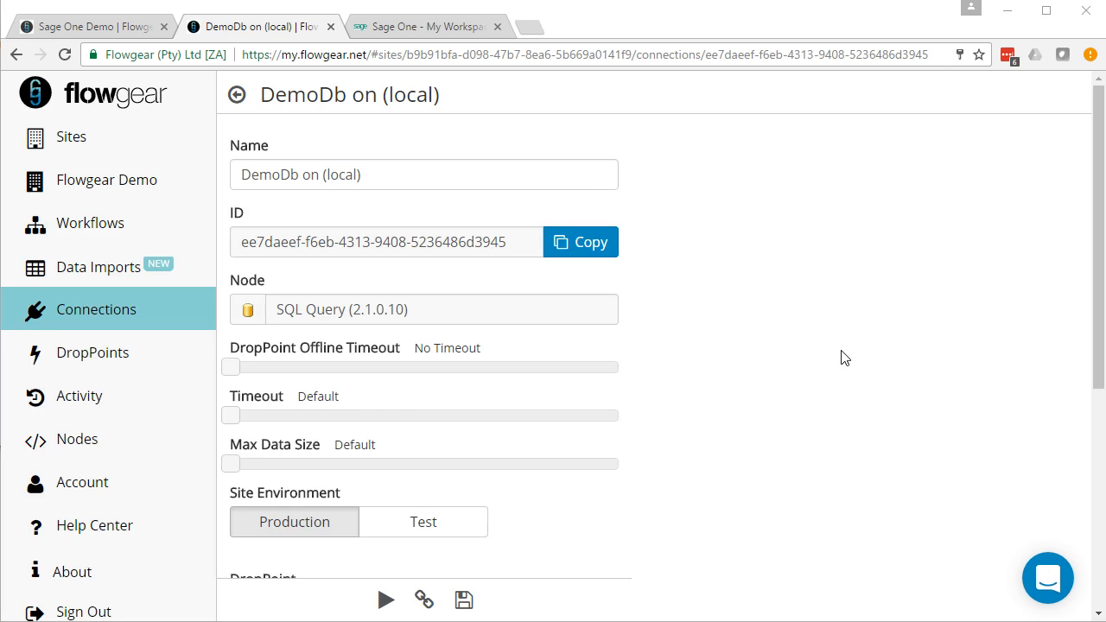
scroll(845, 361, down, 5)
drag(279, 280, 240, 280)
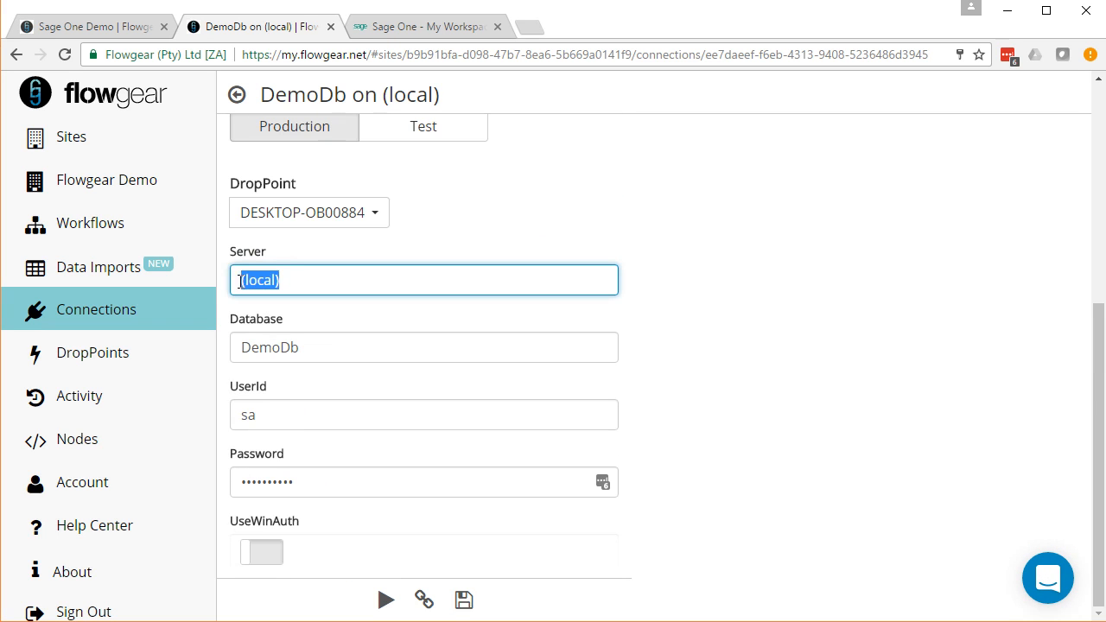
click(306, 279)
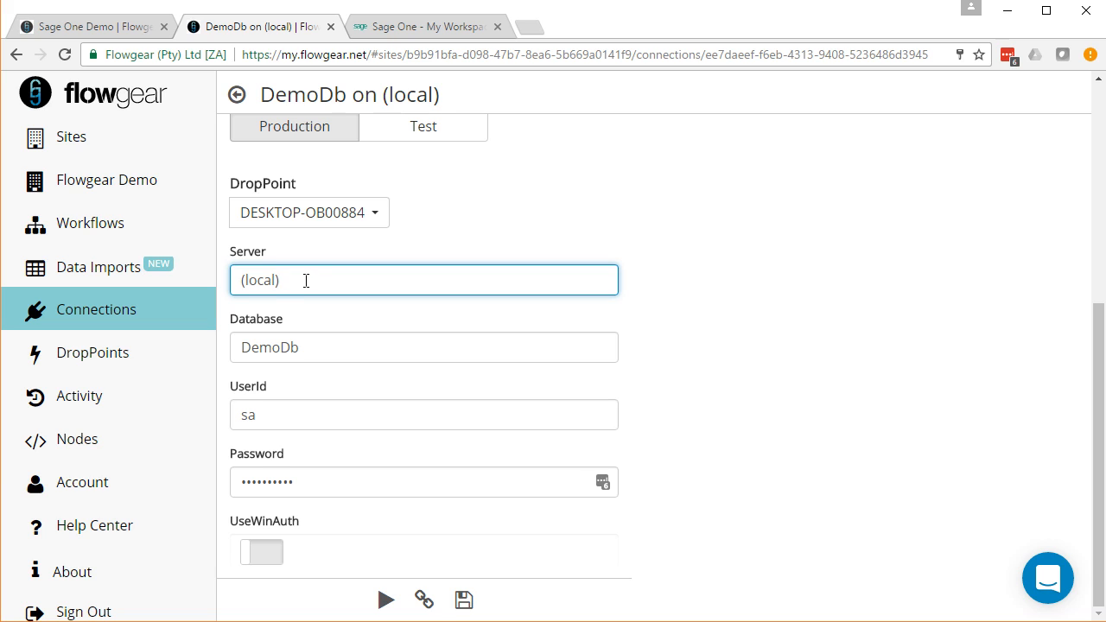
click(383, 600)
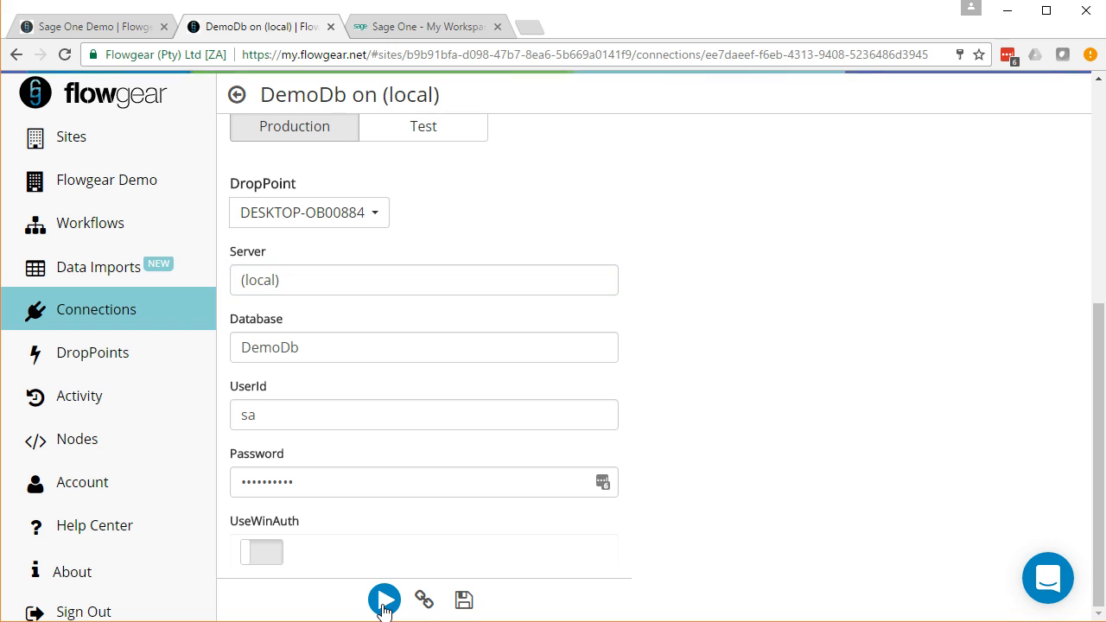
Return to the Sage One Demo workflow and set the SQL Query node's query to "select top 2 * from contacts".
click(95, 22)
click(661, 277)
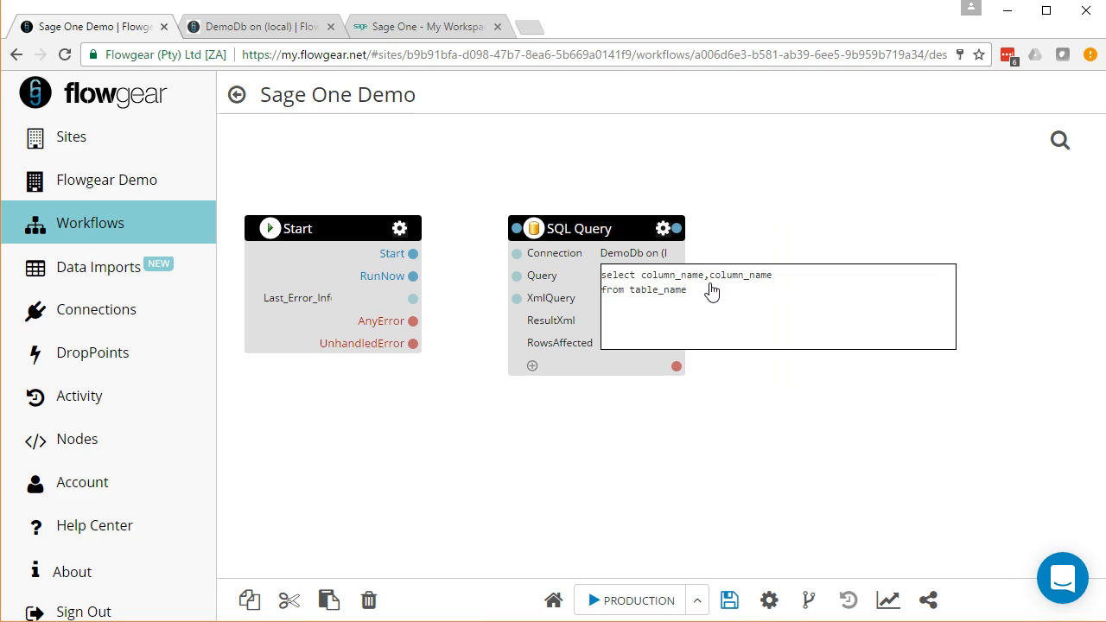
click(710, 292)
key(ctrl+a)
text(select to p)
key(BackSpace)
key(BackSpace)
text(p 2 * from contacts)
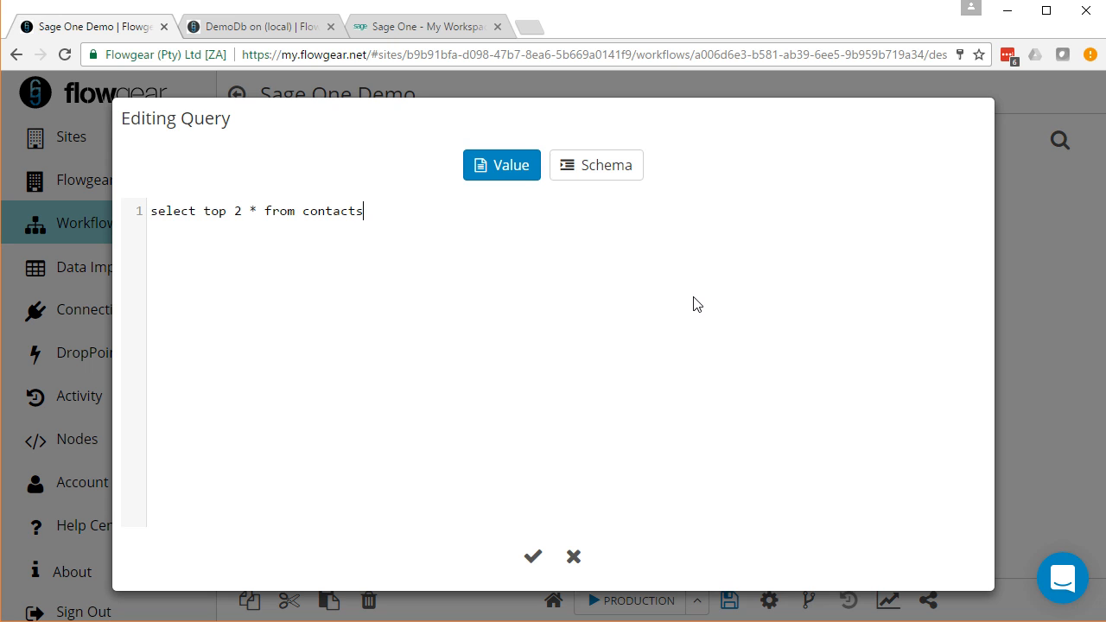
click(532, 556)
Run only the SQL Query node and open the ResultXml value from its log entry.
click(663, 229)
click(749, 383)
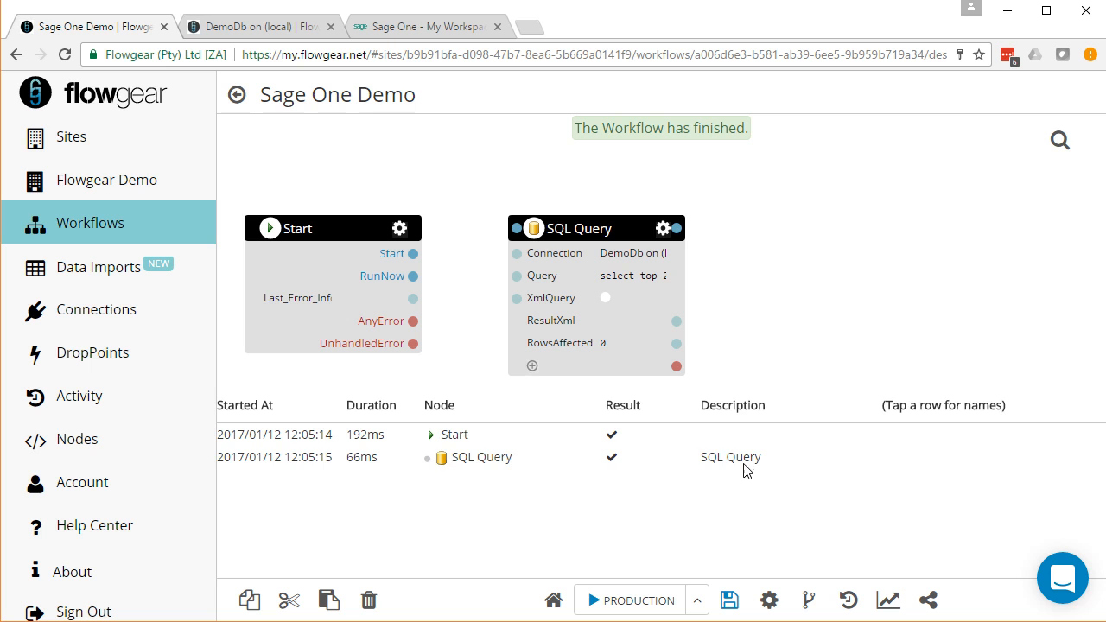
click(732, 468)
drag(730, 570, 993, 572)
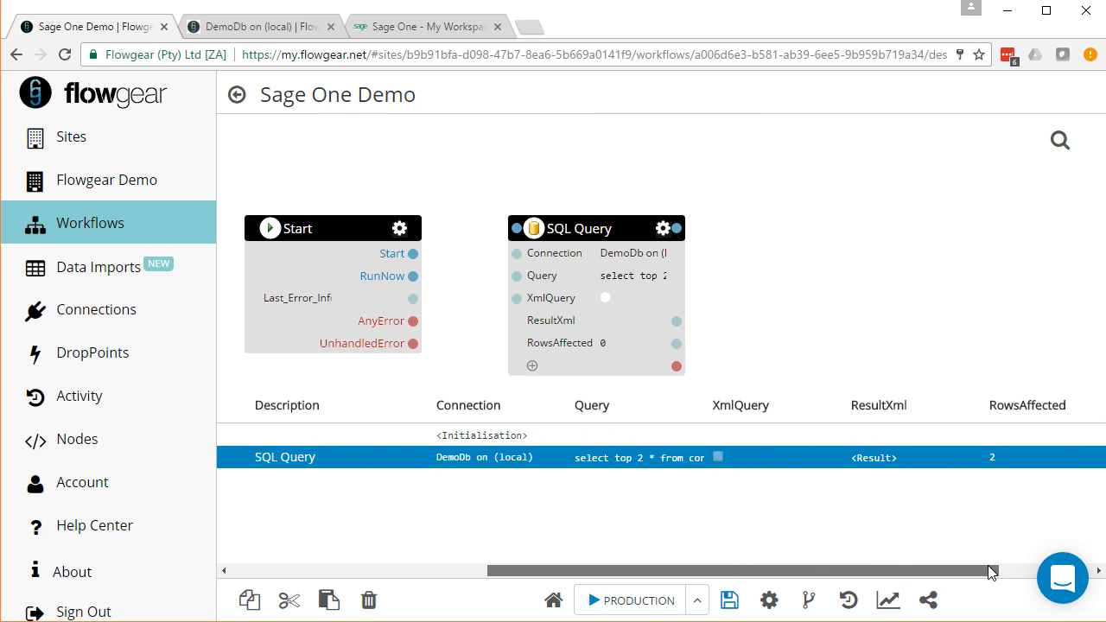
click(878, 461)
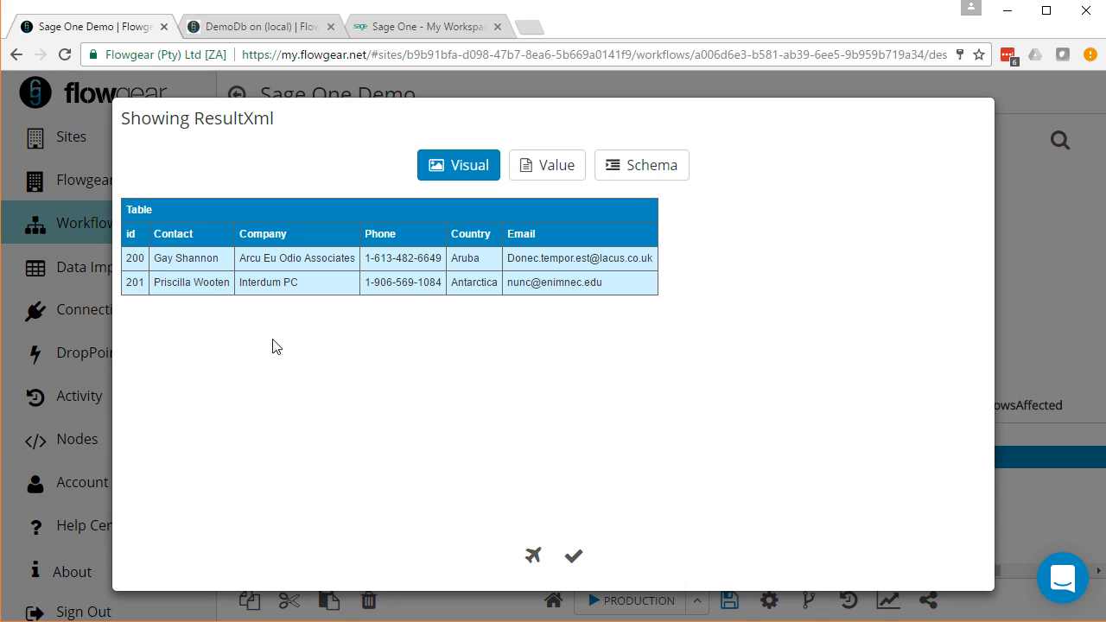
Inspect the raw XML of the query result and copy it into the SQL Query node's ResultXml property.
click(551, 168)
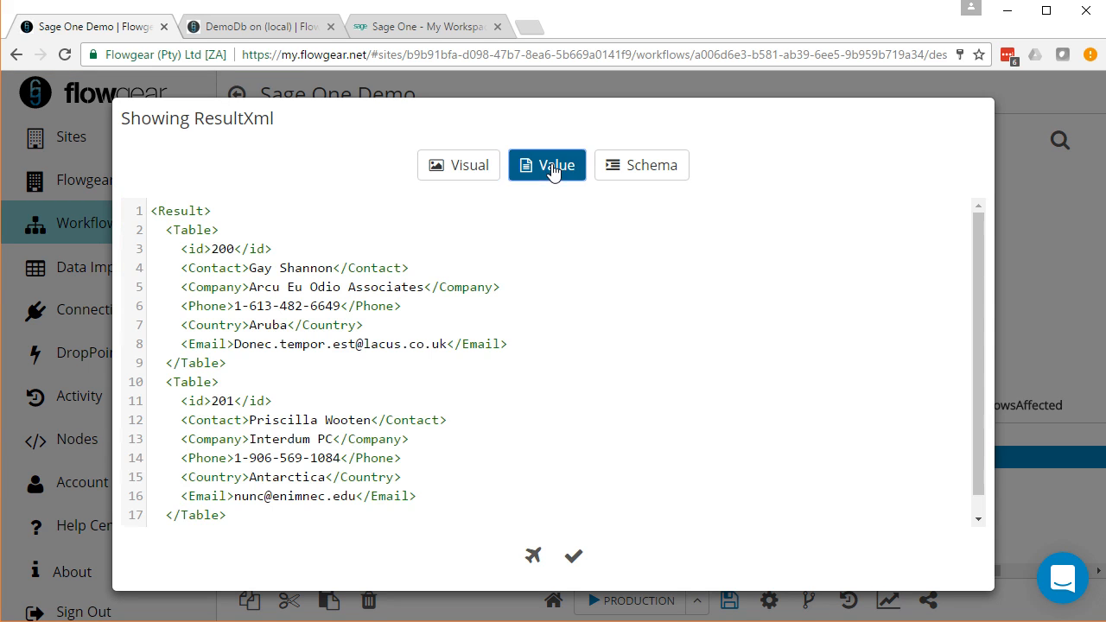
click(628, 296)
scroll(628, 296, down, 1)
scroll(628, 295, up, 1)
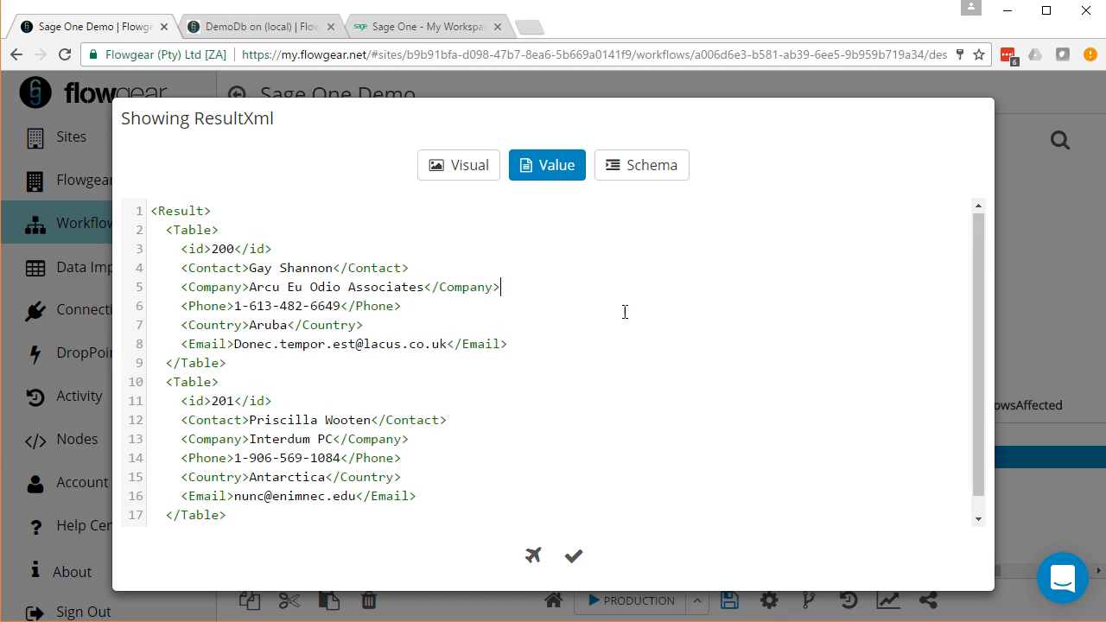
click(536, 558)
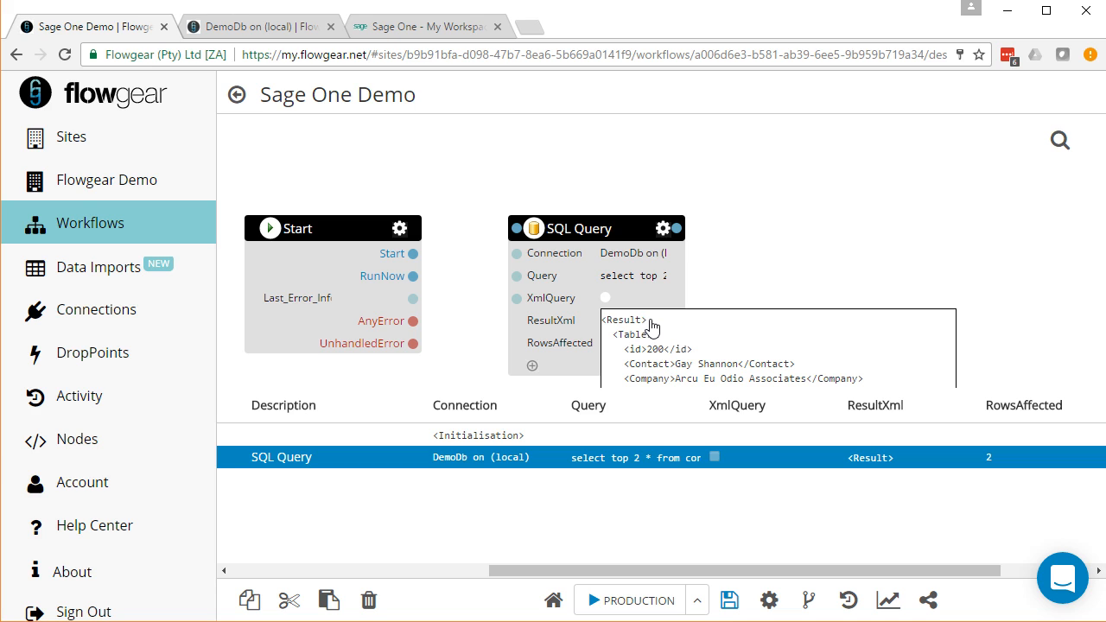
Add a Sage One node after the SQL Query node, leaving one empty node slot between them, and set its connection to SageOne.
click(846, 602)
drag(899, 337, 743, 346)
click(930, 247)
text(sage o)
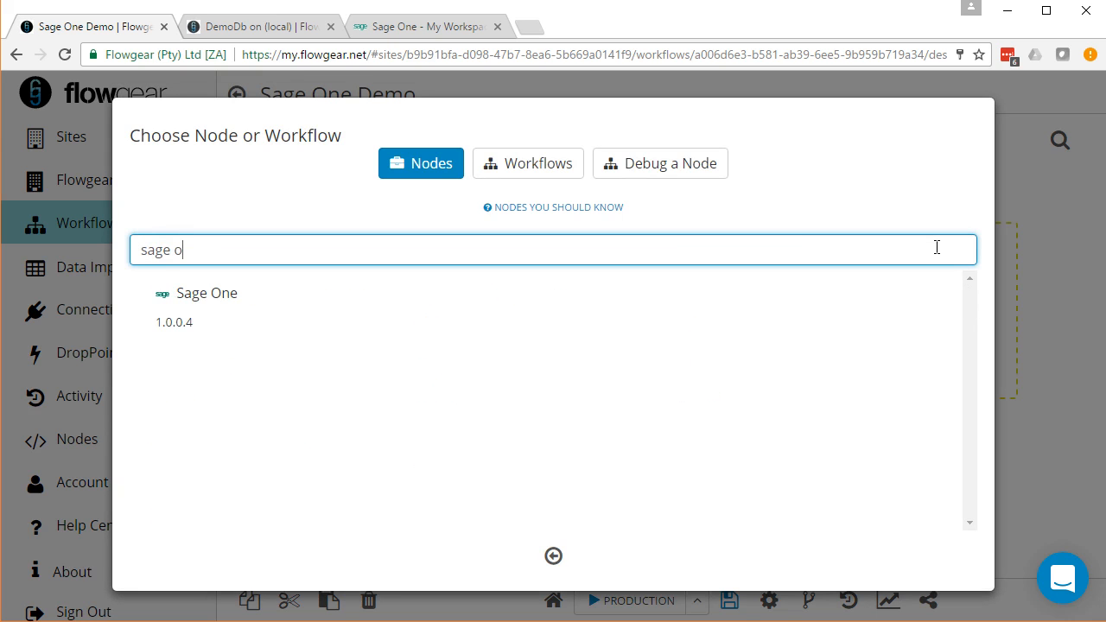
click(185, 327)
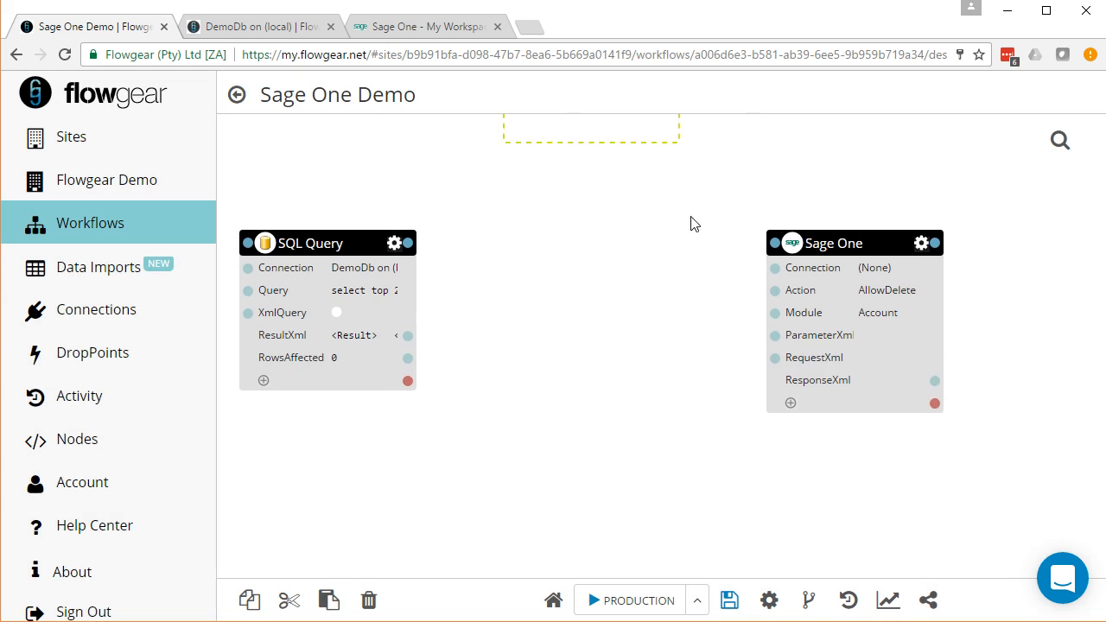
click(891, 269)
click(891, 275)
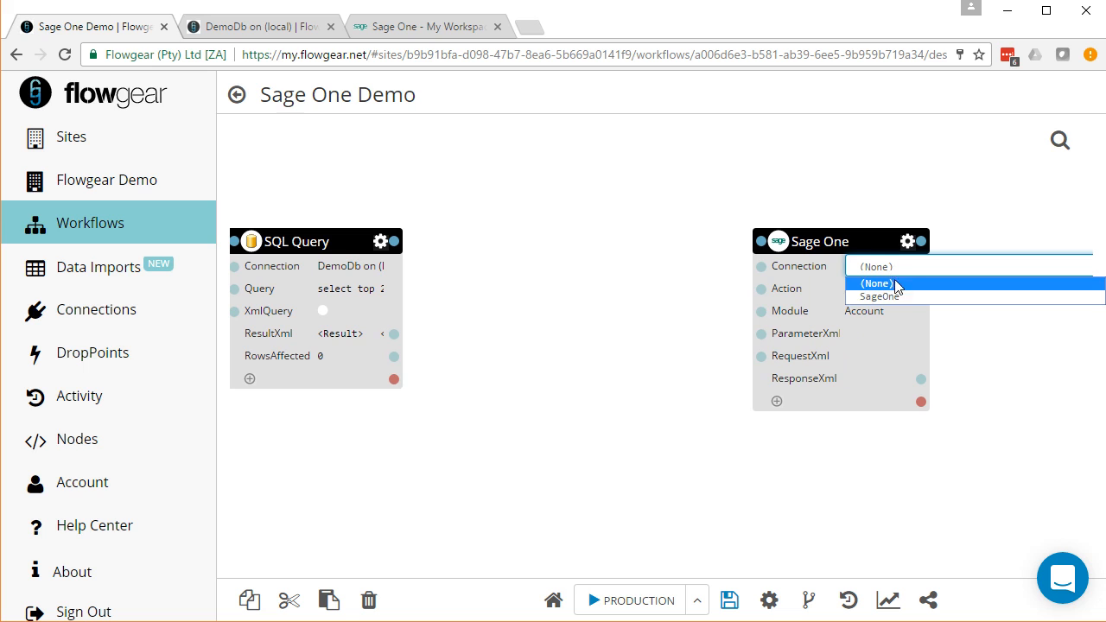
click(901, 296)
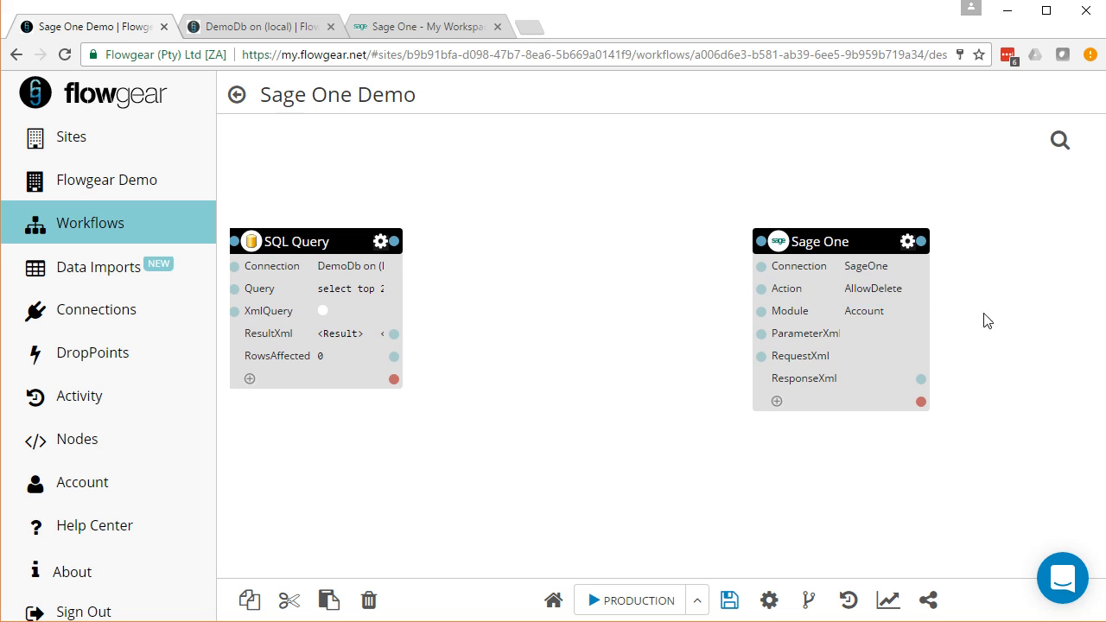
Open the Sage One node's connection for editing and review its DropPoint, username, password and CompanyID settings.
drag(985, 315, 831, 315)
mouse_move(733, 263)
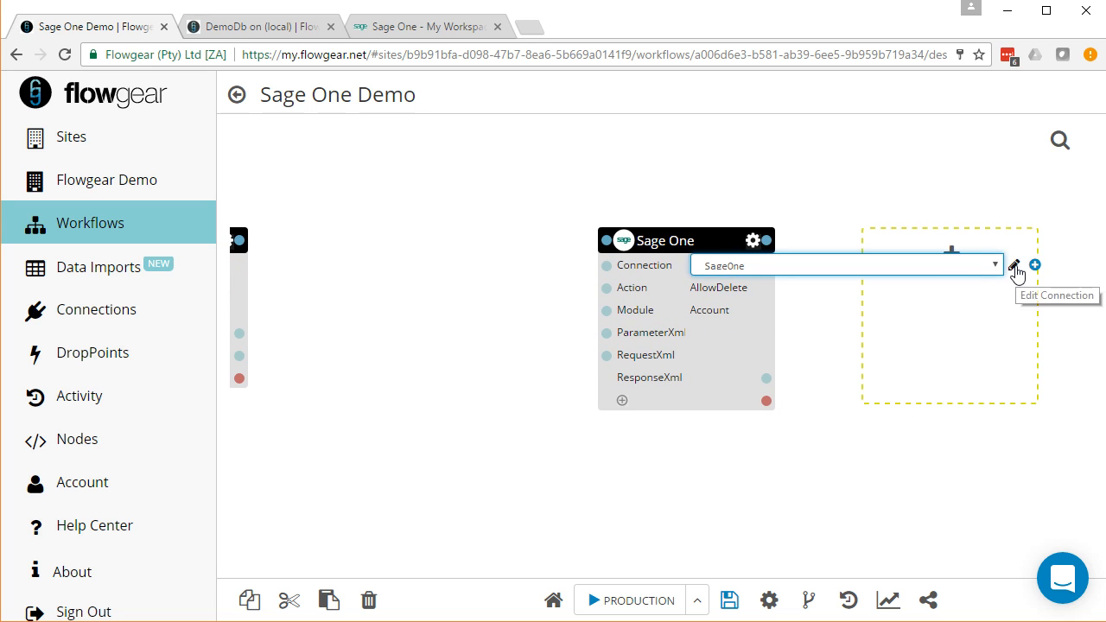
click(1015, 268)
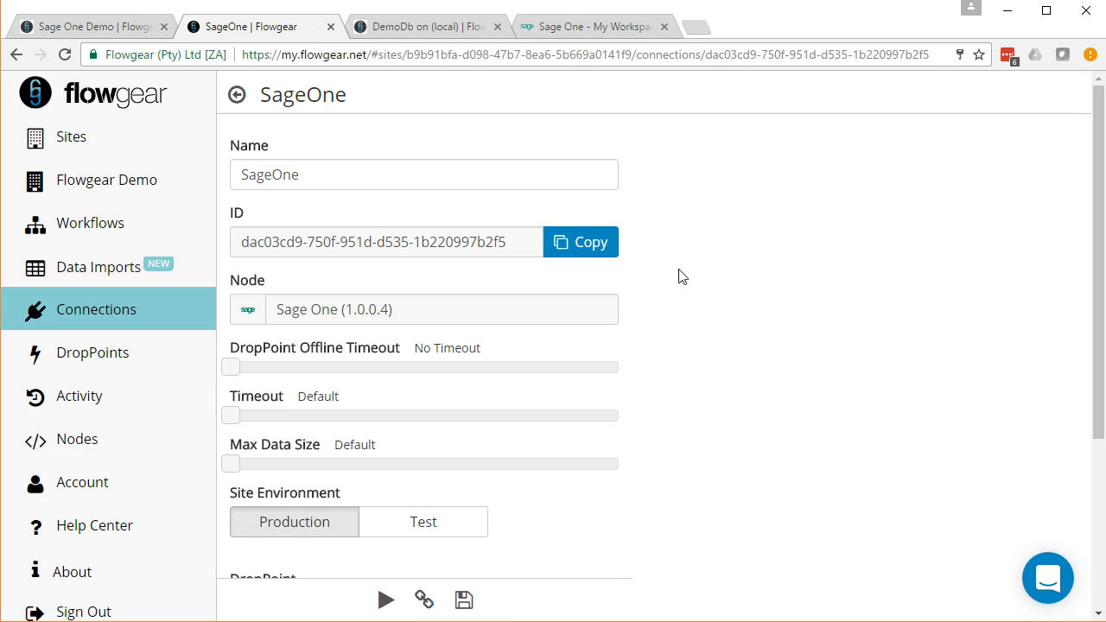
scroll(728, 351, down, 3)
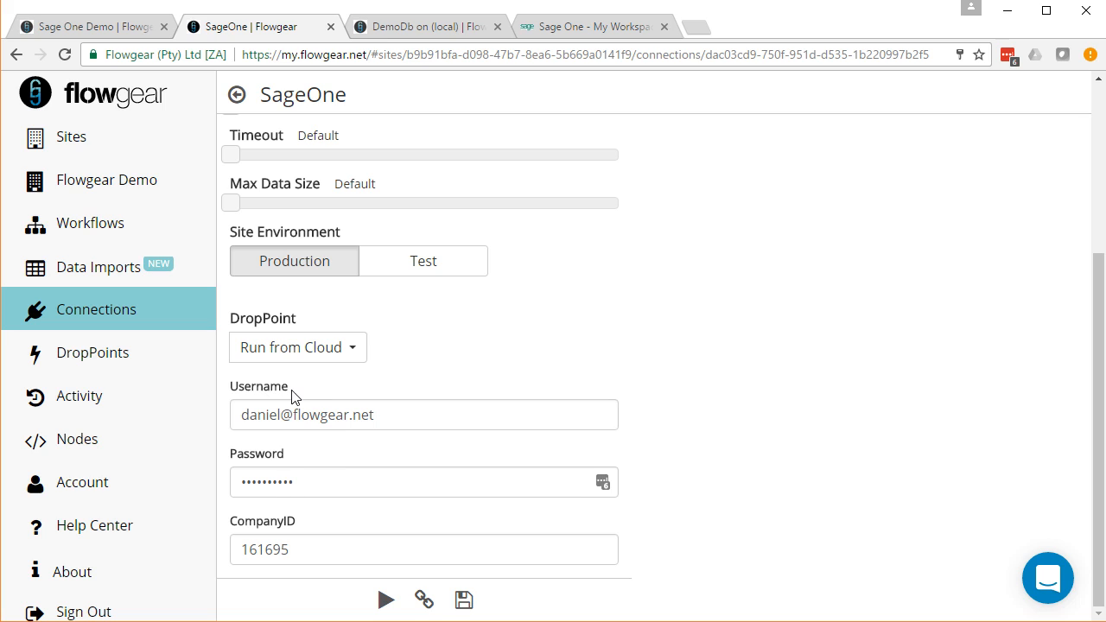
click(329, 551)
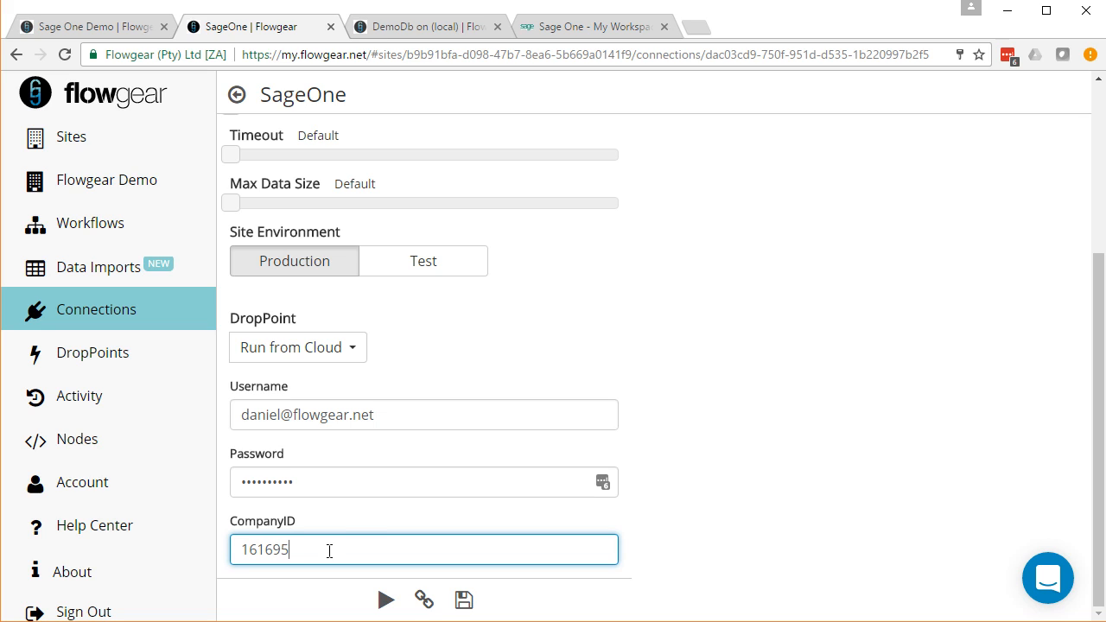
Look up the Flowgear company's ID in Sage One Accounting's company management list and test the SageOne connection in Flowgear.
click(585, 27)
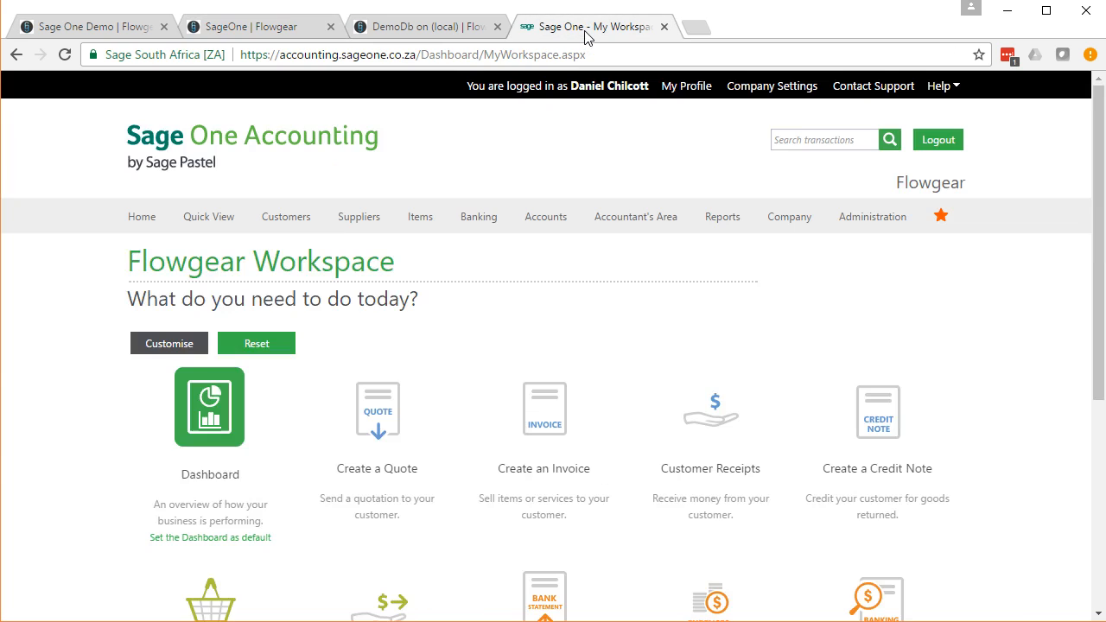
mouse_move(802, 223)
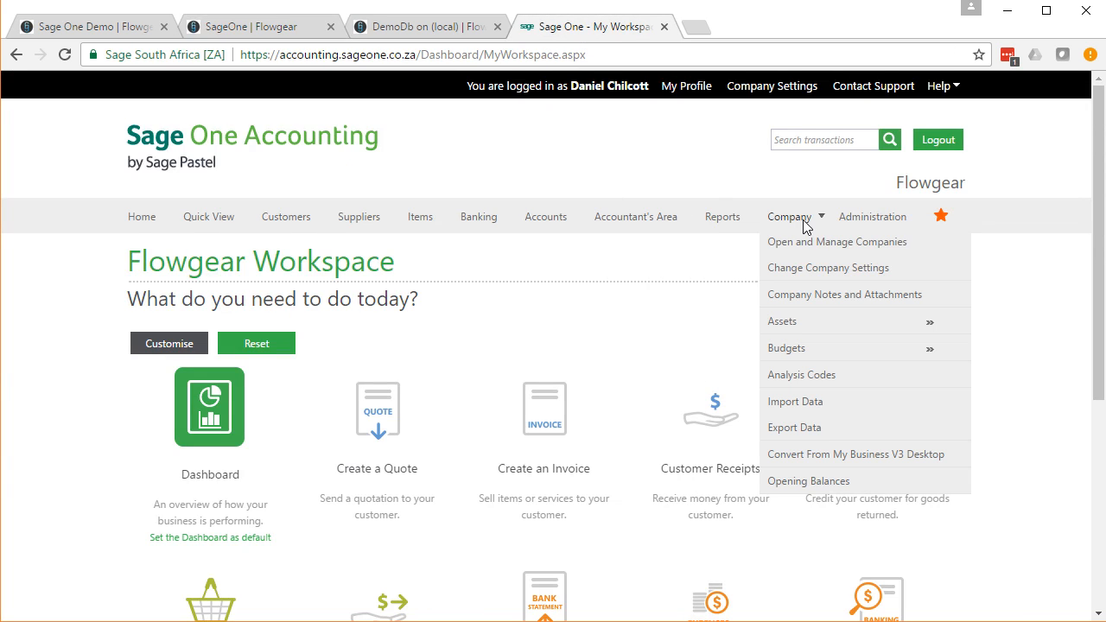
click(806, 245)
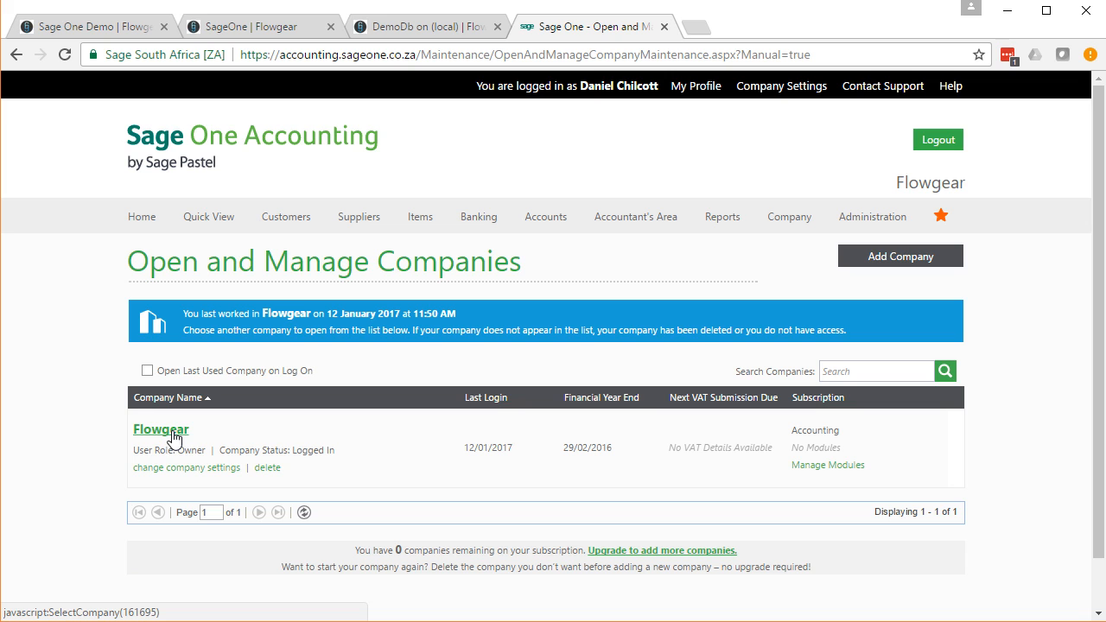
click(256, 27)
click(390, 608)
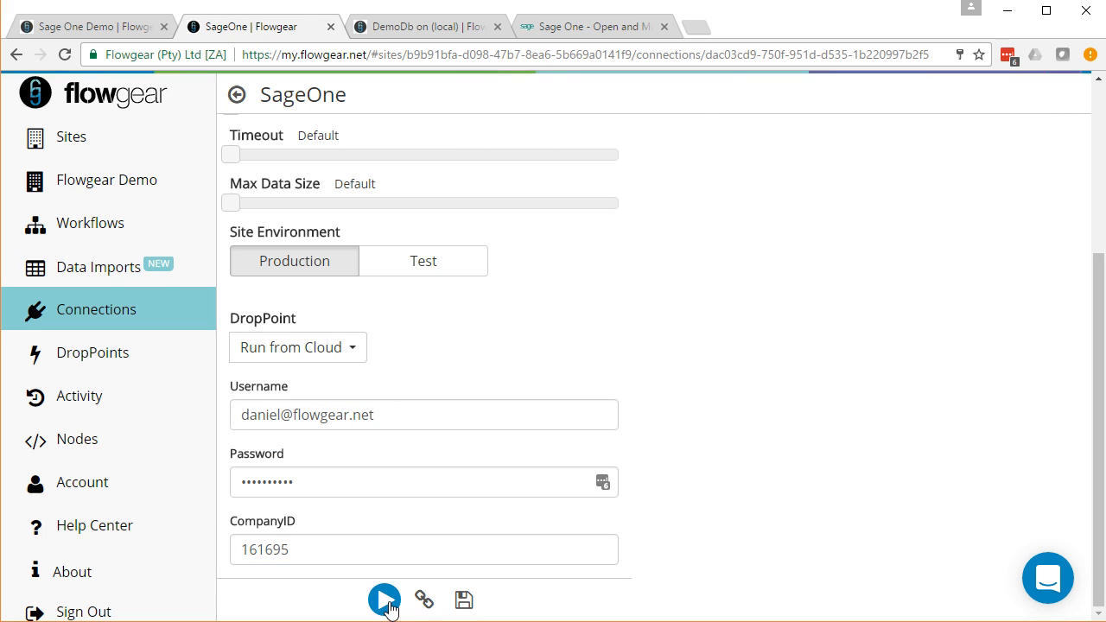
Back in the Sage One Demo workflow, load the POST Customer sample that saves the specified customer into the Sage One node.
click(152, 34)
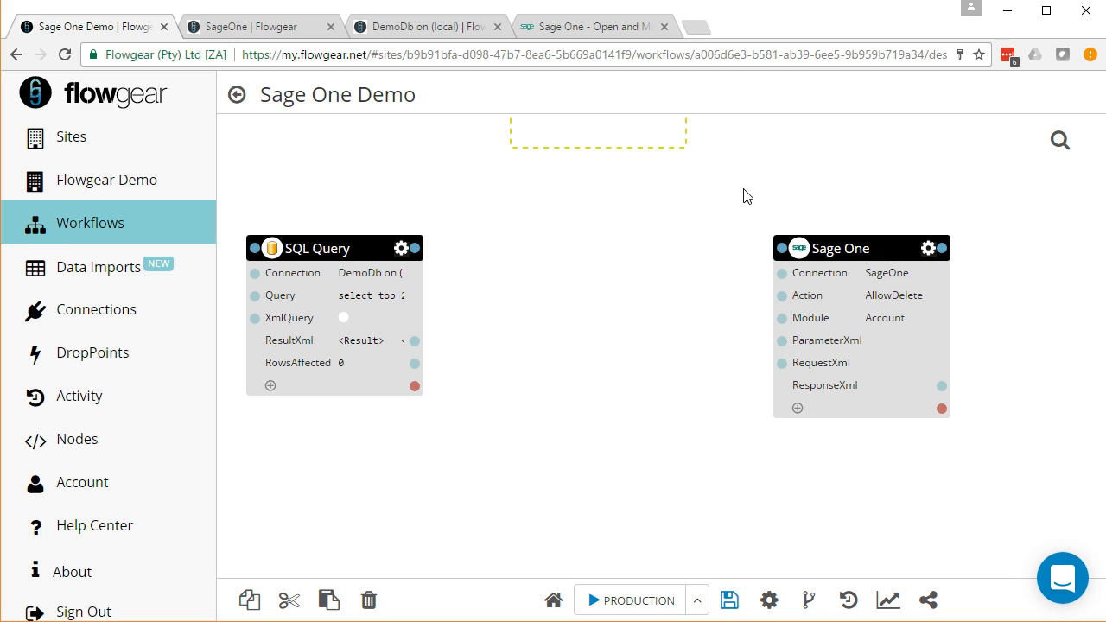
click(928, 248)
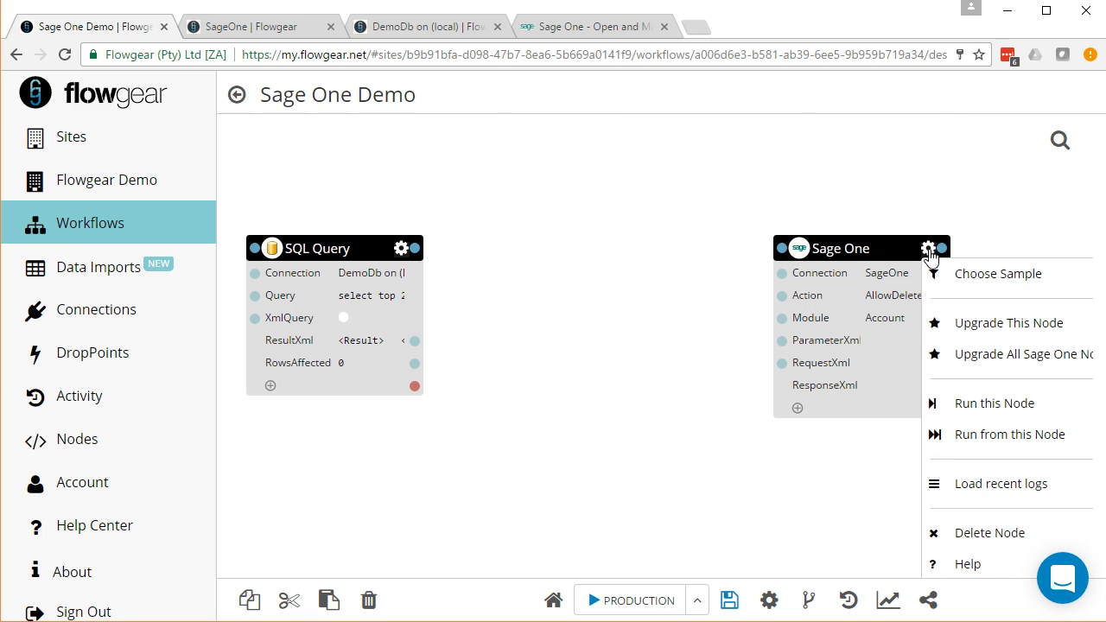
click(970, 275)
text(custome)
key(BackSpace)
key(BackSpace)
key(BackSpace)
key(BackSpace)
text(tome)
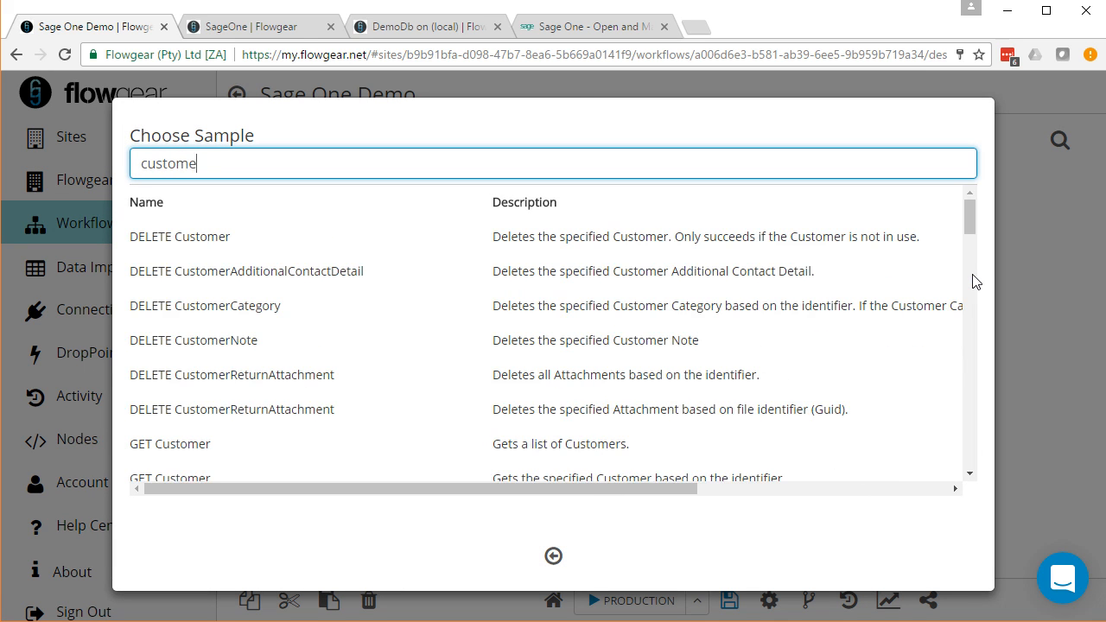
text(r)
key(Home)
text(post)
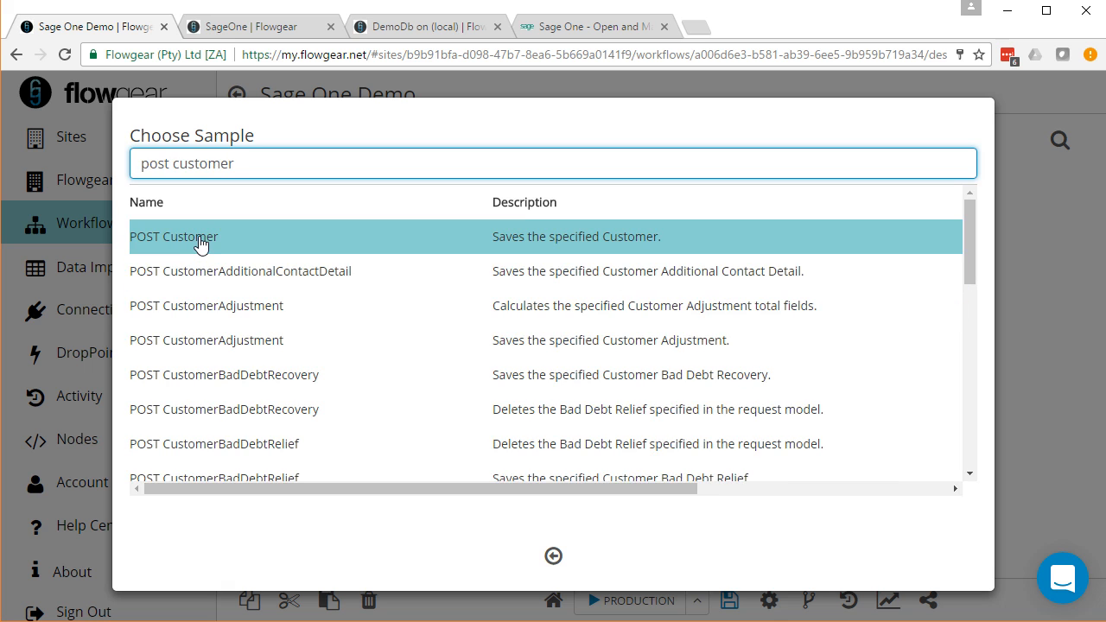
click(556, 238)
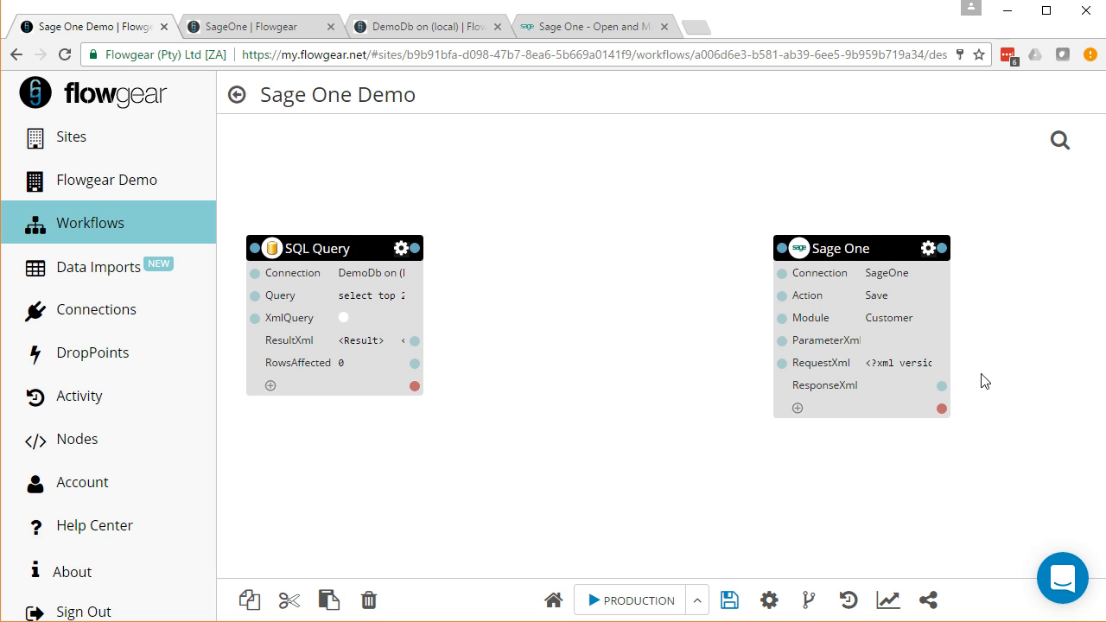
Review the customer fields in the Sage One node's RequestXml sample and preview the SQL Query node's ResultXml.
click(908, 362)
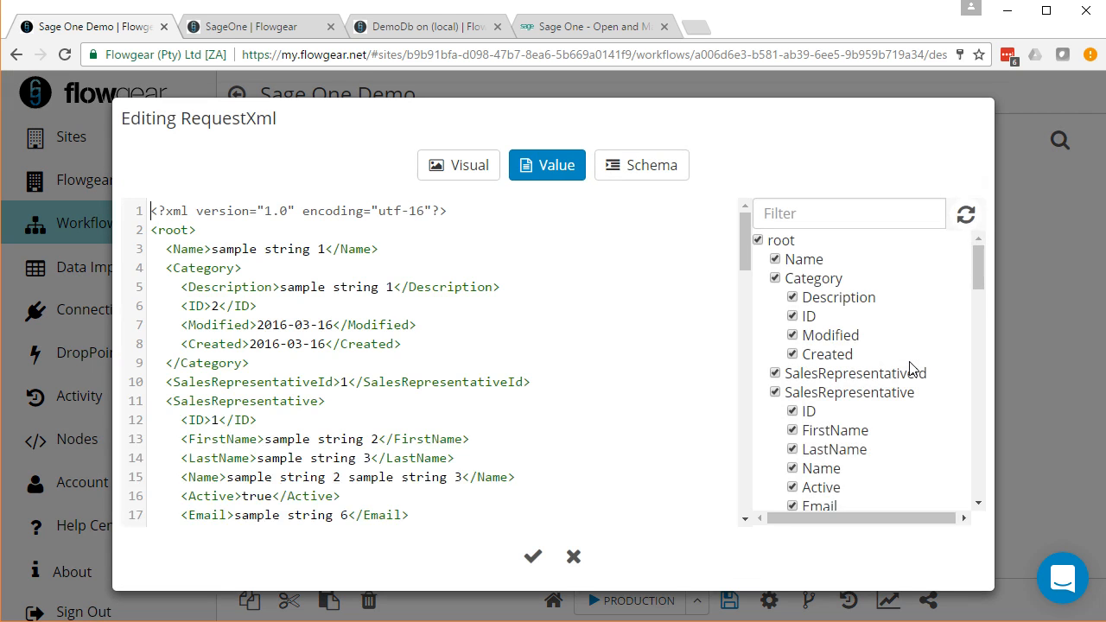
mouse_move(742, 253)
mouse_down()
mouse_move(743, 269)
mouse_move(738, 250)
mouse_up()
mouse_move(979, 259)
mouse_down()
mouse_move(976, 392)
mouse_move(979, 259)
mouse_up()
click(532, 555)
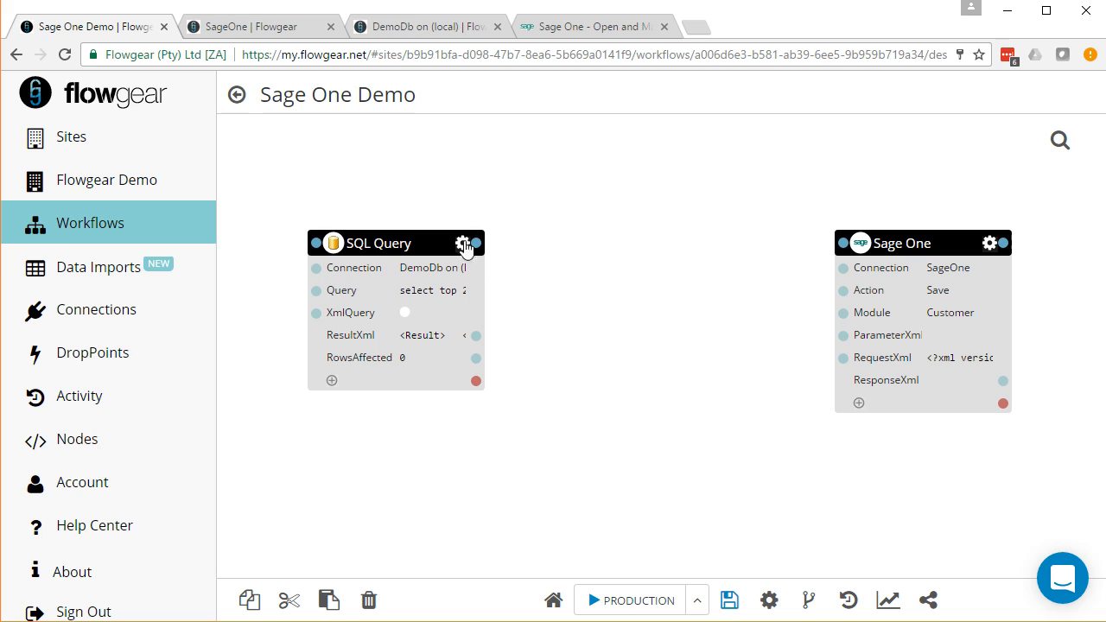
mouse_move(424, 345)
mouse_move(969, 363)
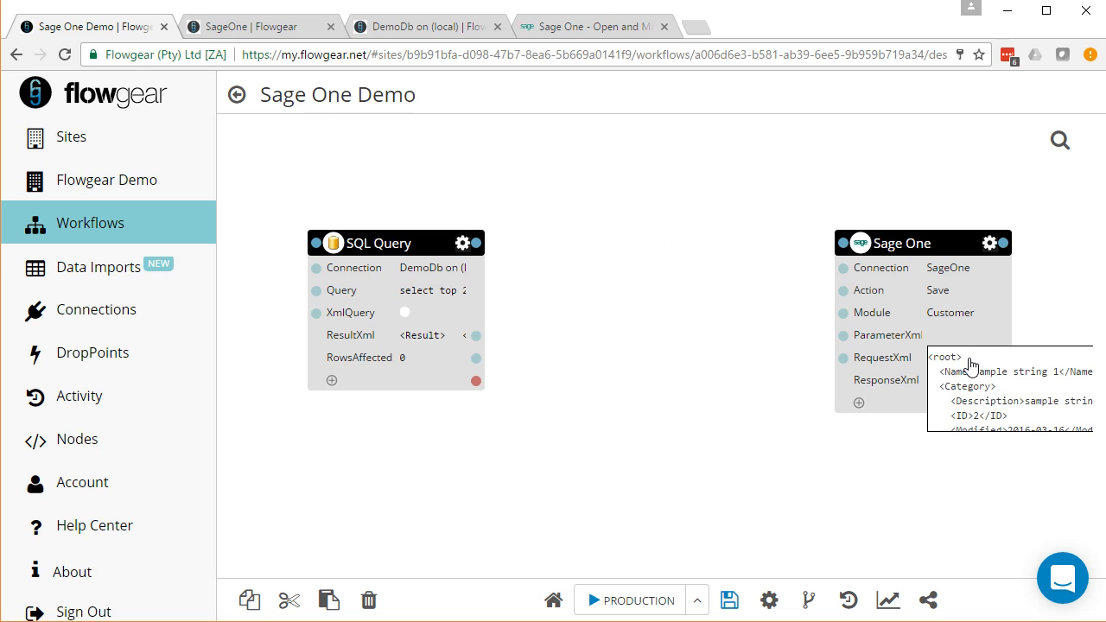
Add a QuickMap node in the middle slot, linking SQL Query's ResultXml to its SourceXml and its transformed XML output to Sage One's RequestXml.
click(659, 254)
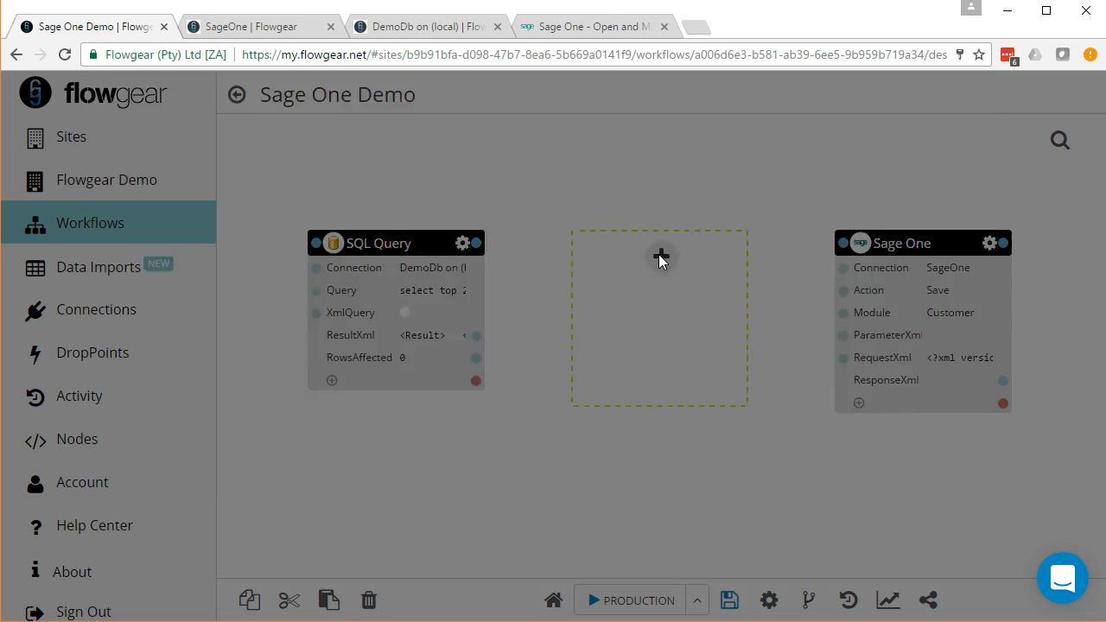
text(qui)
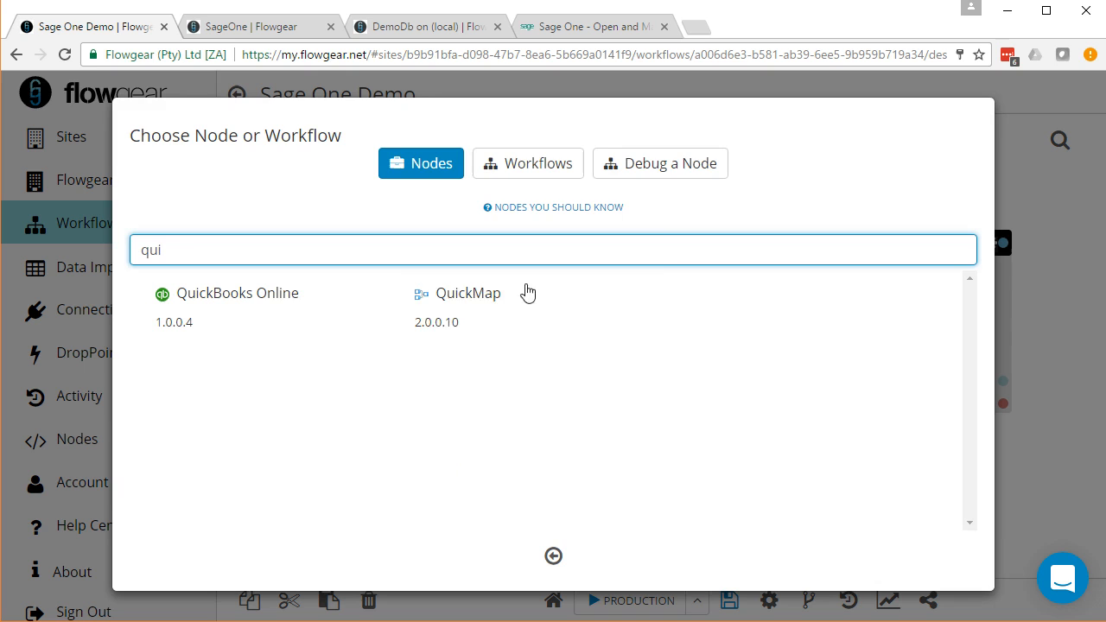
click(467, 297)
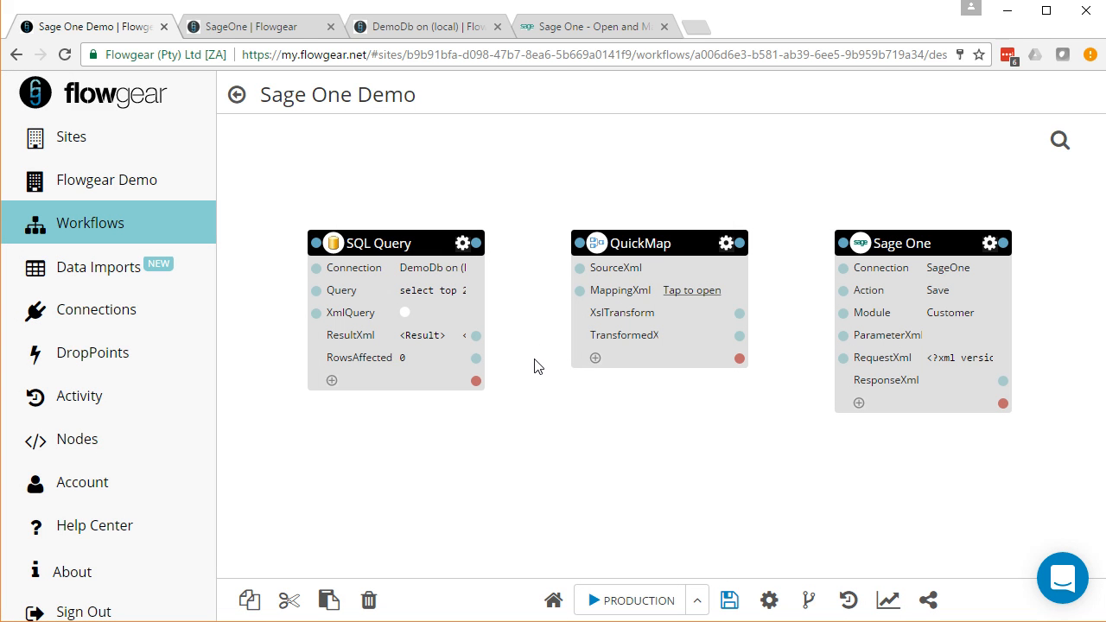
drag(476, 335, 569, 274)
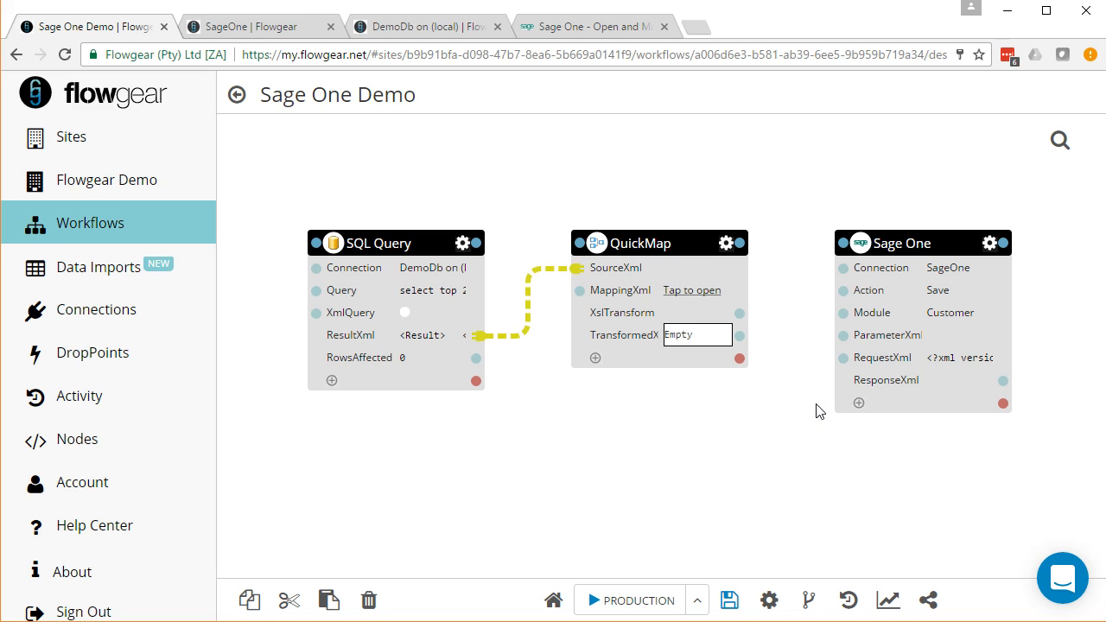
drag(740, 337, 833, 372)
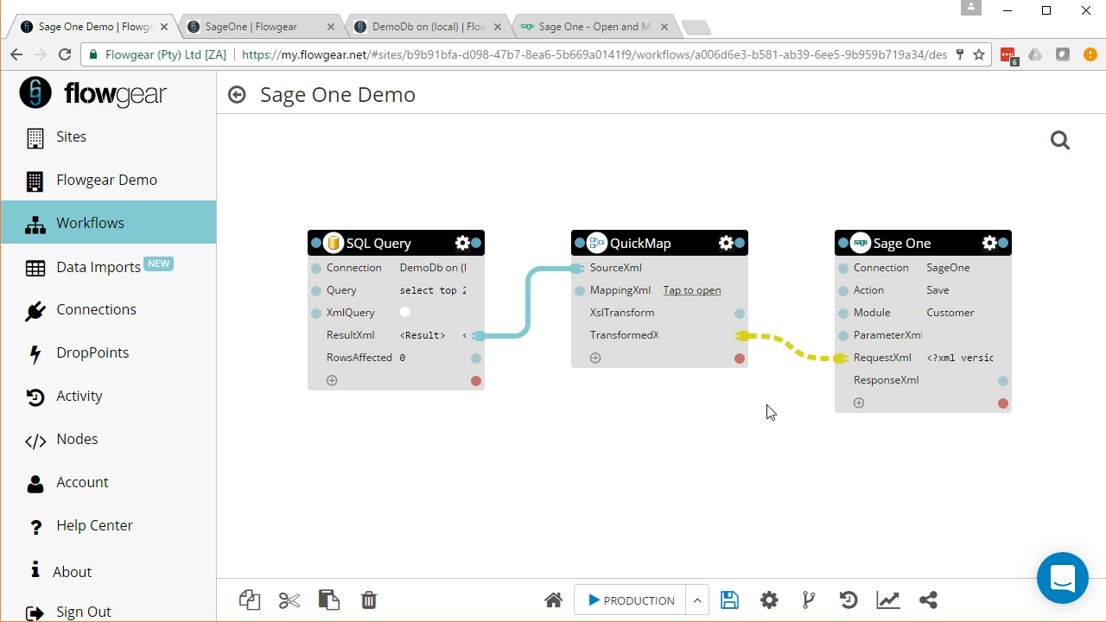
In QuickMap's MappingXml, map Company to the customer's Name, Phone to Mobile and Email to the customer-level Email.
click(696, 296)
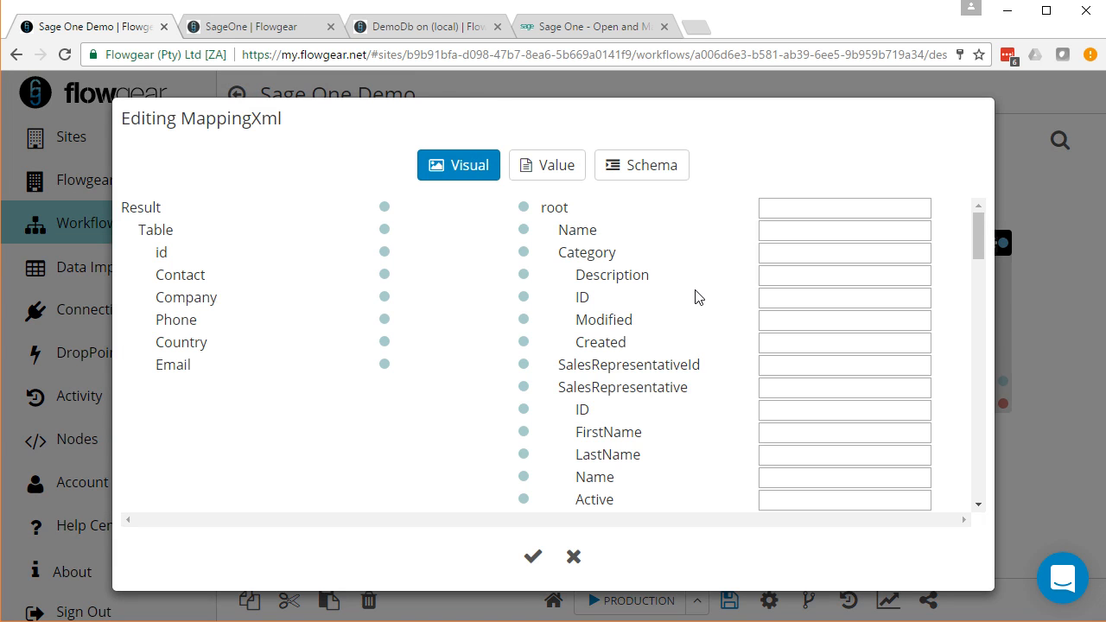
drag(386, 298, 523, 230)
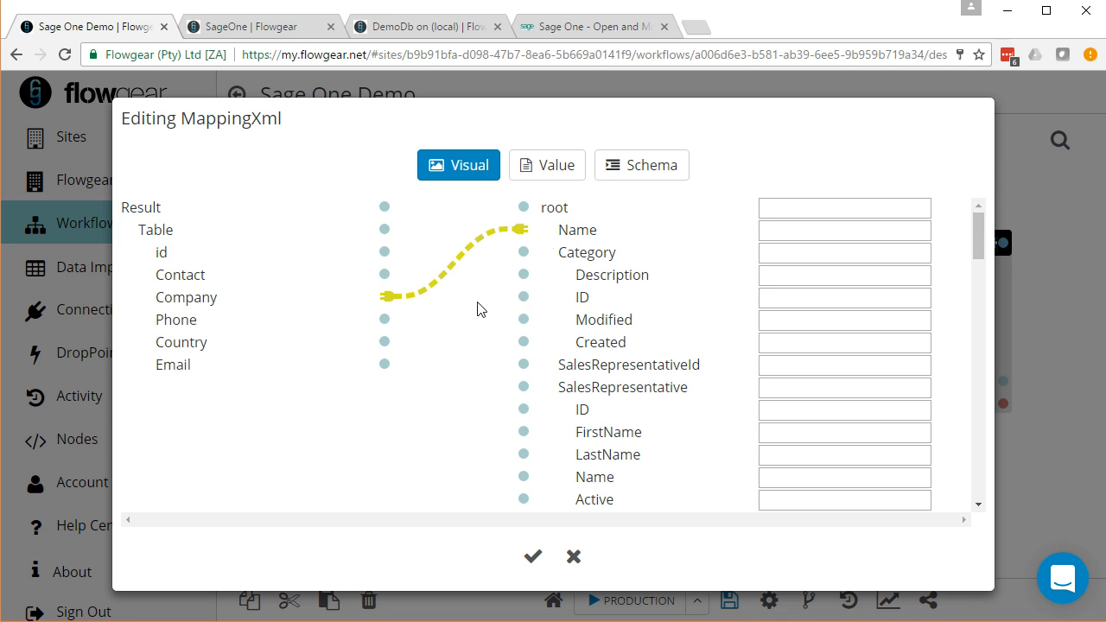
mouse_move(977, 234)
mouse_down()
mouse_move(975, 278)
mouse_move(979, 255)
mouse_up()
click(524, 402)
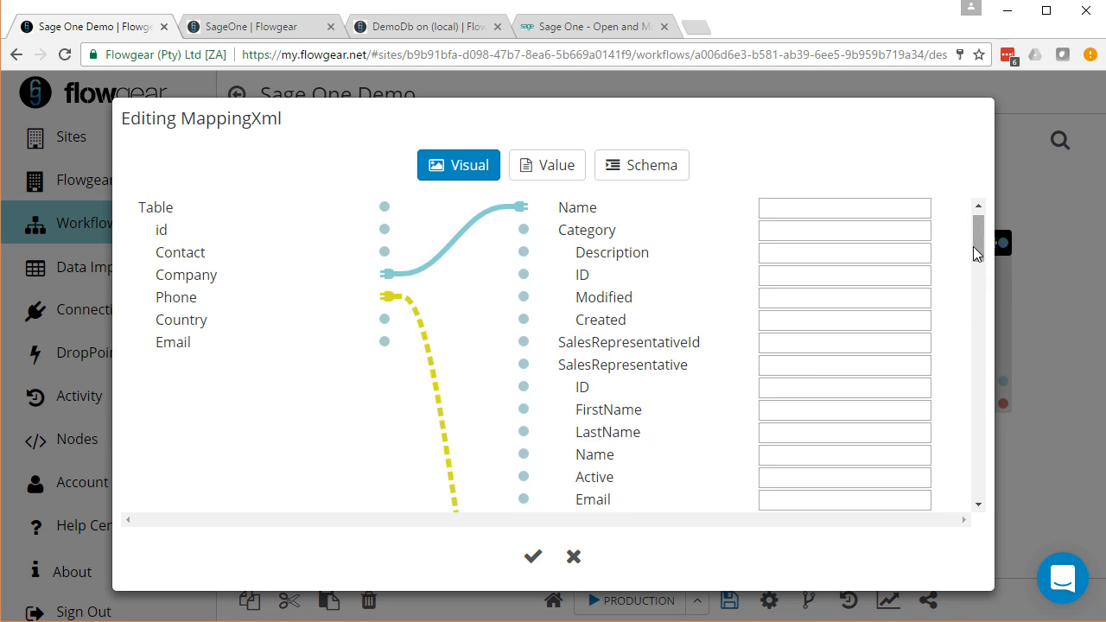
click(384, 343)
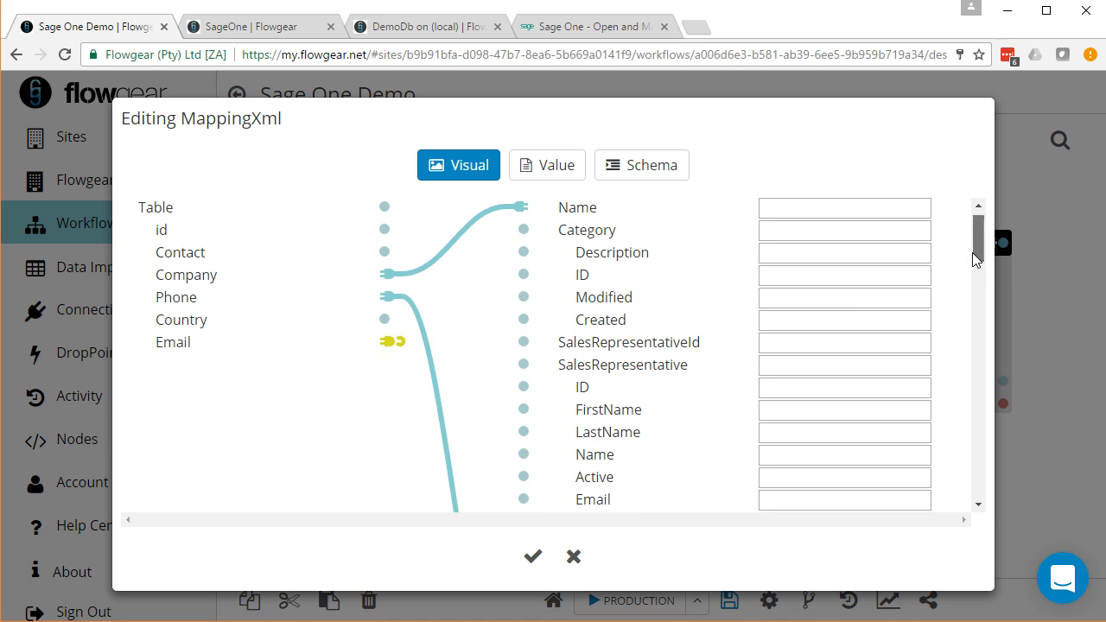
drag(976, 256, 918, 288)
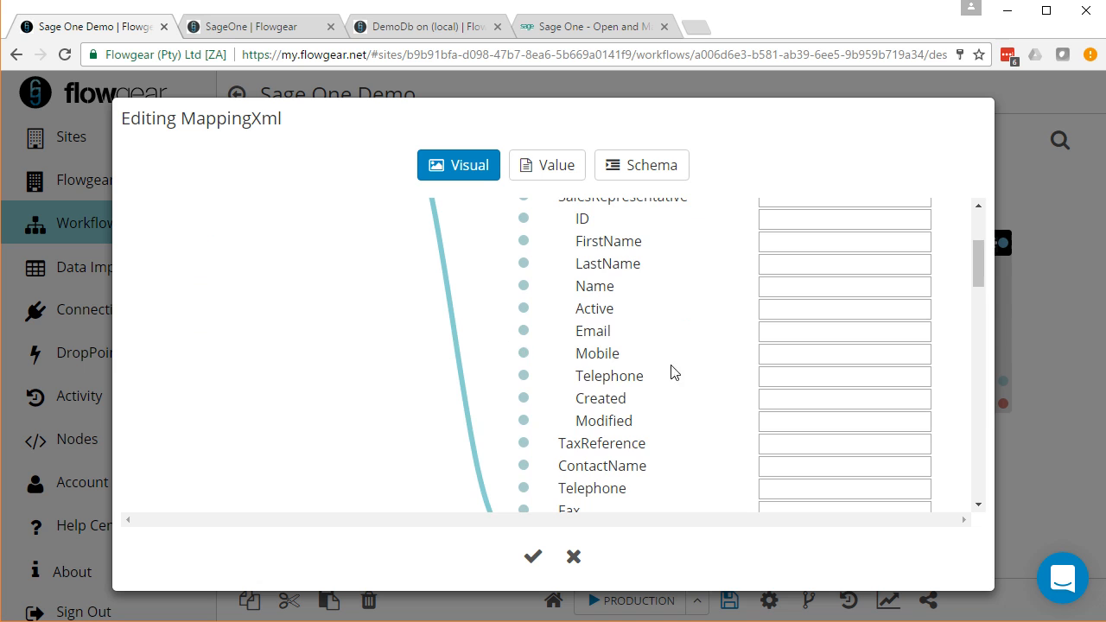
scroll(754, 371, down, 2)
click(523, 386)
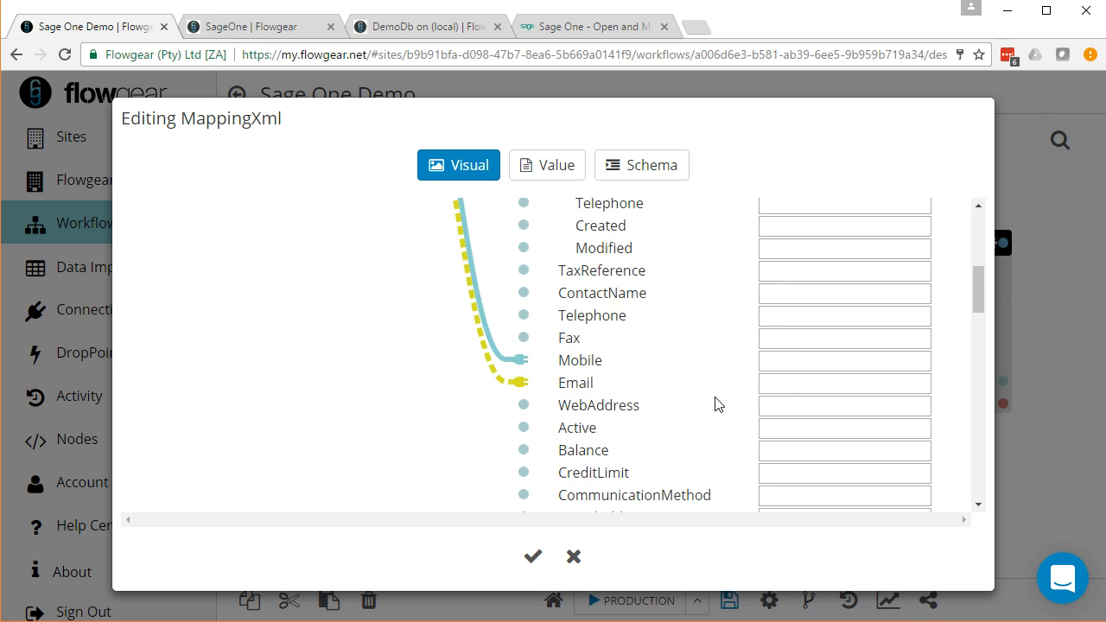
Map Contact to ContactName and Table to root, and accept the QuickMap mapping.
scroll(717, 406, up, 4)
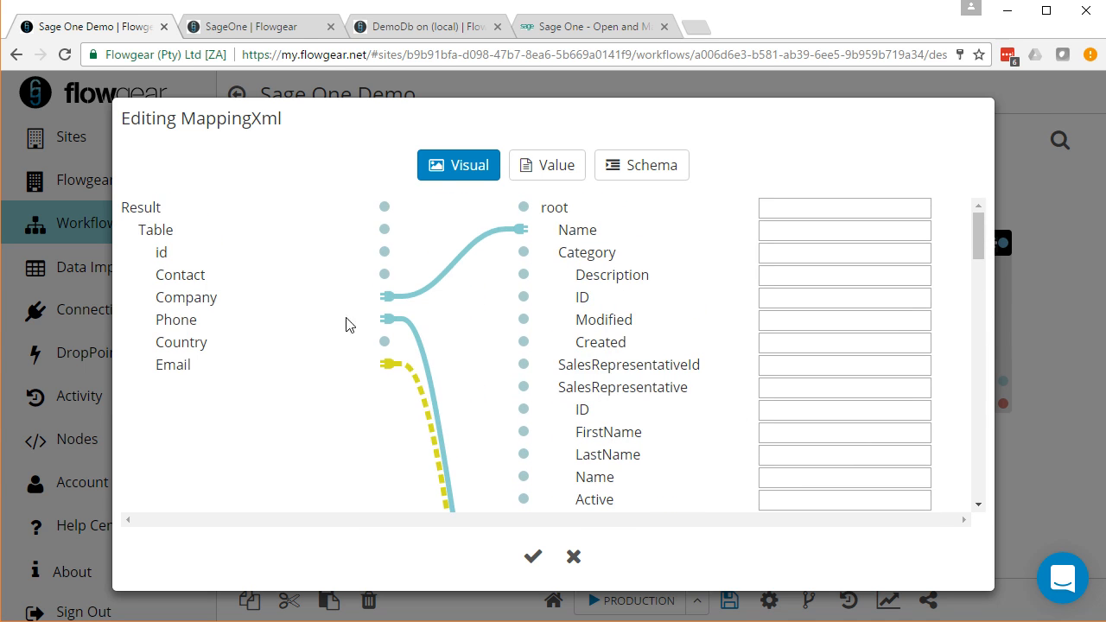
click(385, 275)
scroll(609, 397, down, 1)
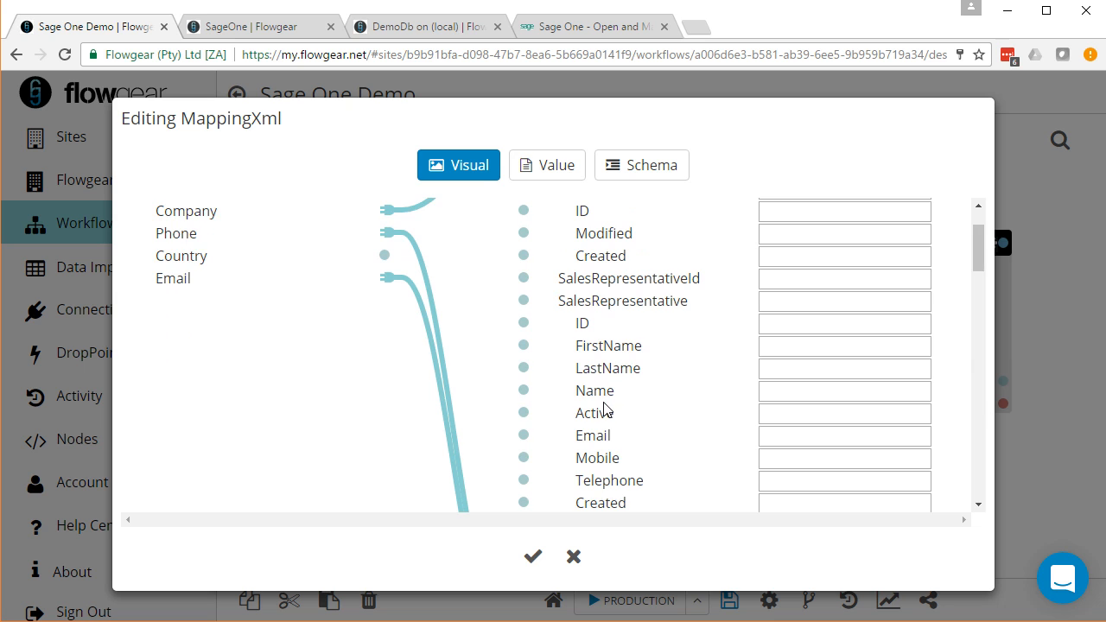
scroll(605, 409, down, 1)
scroll(579, 445, down, 1)
scroll(568, 451, up, 1)
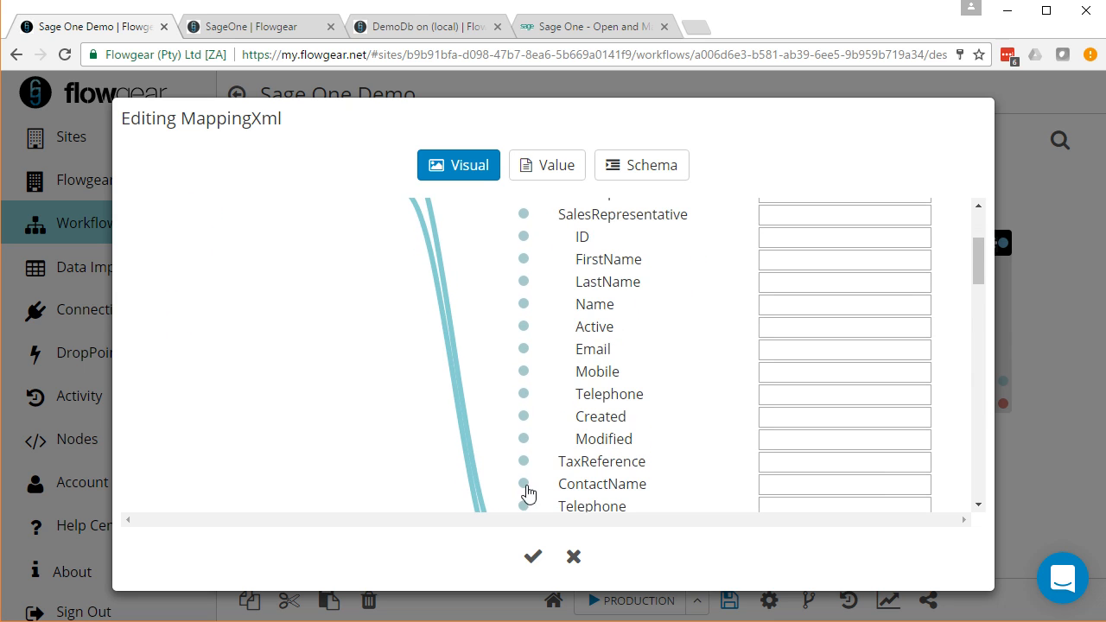
click(522, 483)
scroll(576, 397, up, 2)
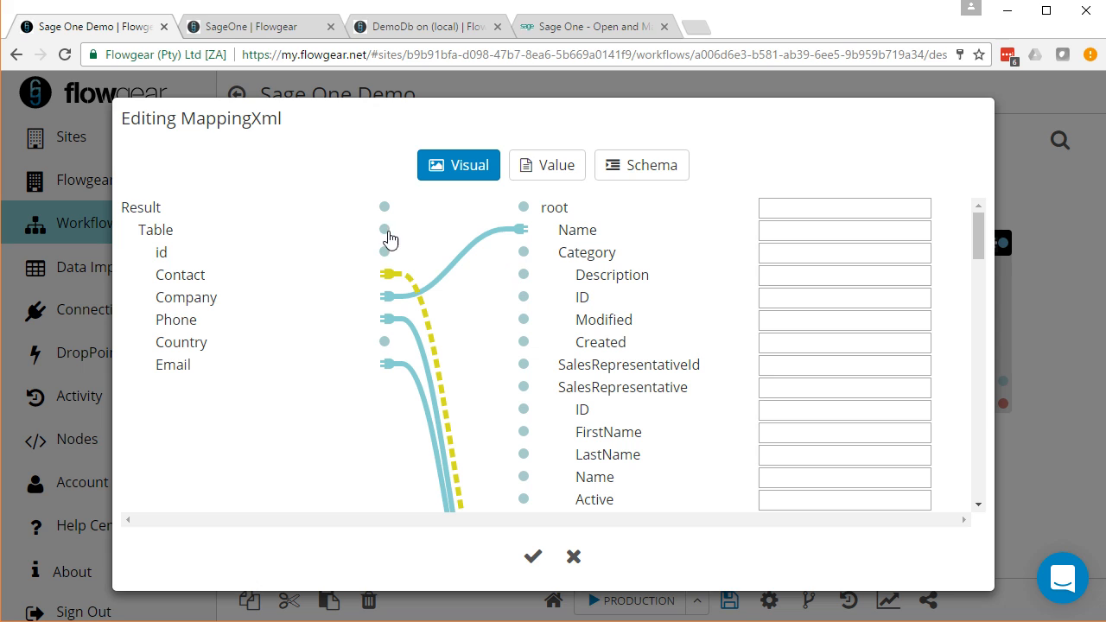
drag(402, 229, 512, 215)
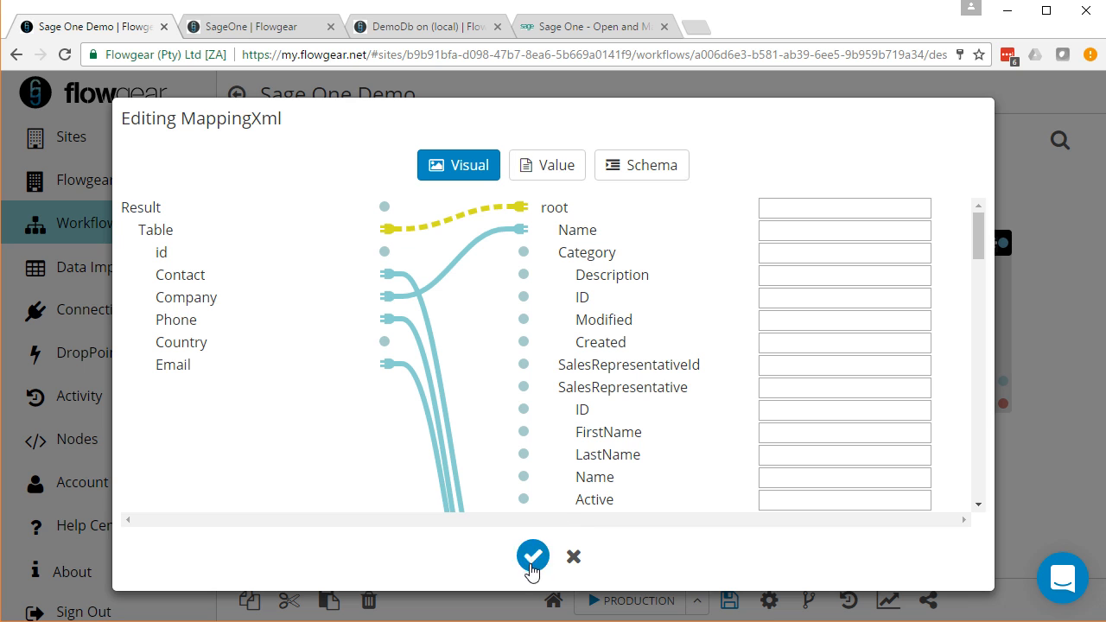
click(532, 556)
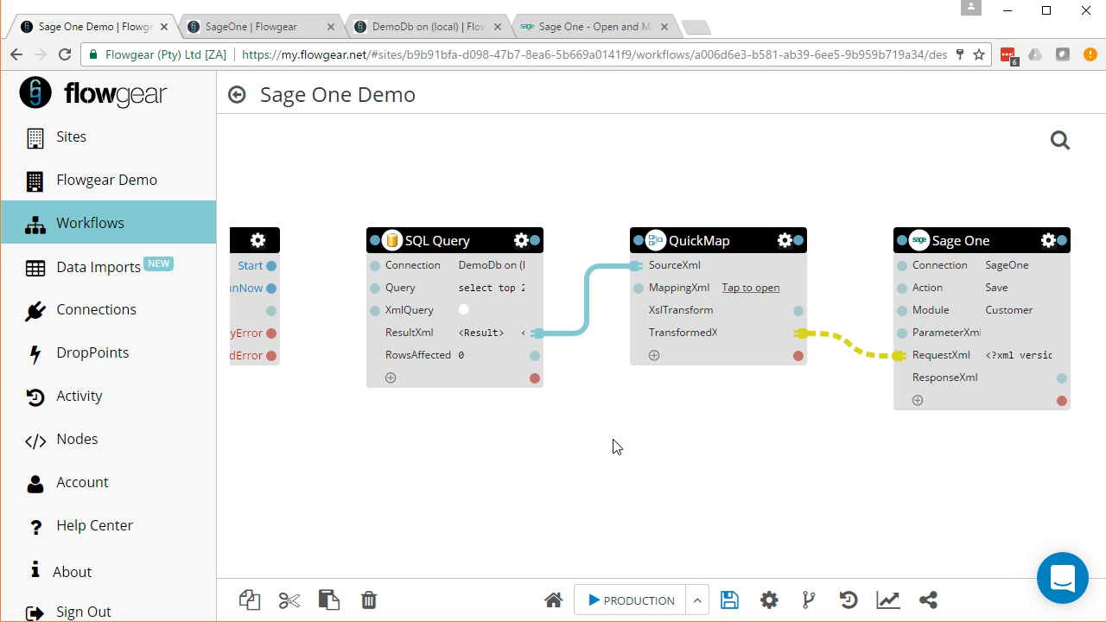
Add a Splitter node and insert it between the SQL Query and QuickMap nodes.
scroll(718, 519, up, 3)
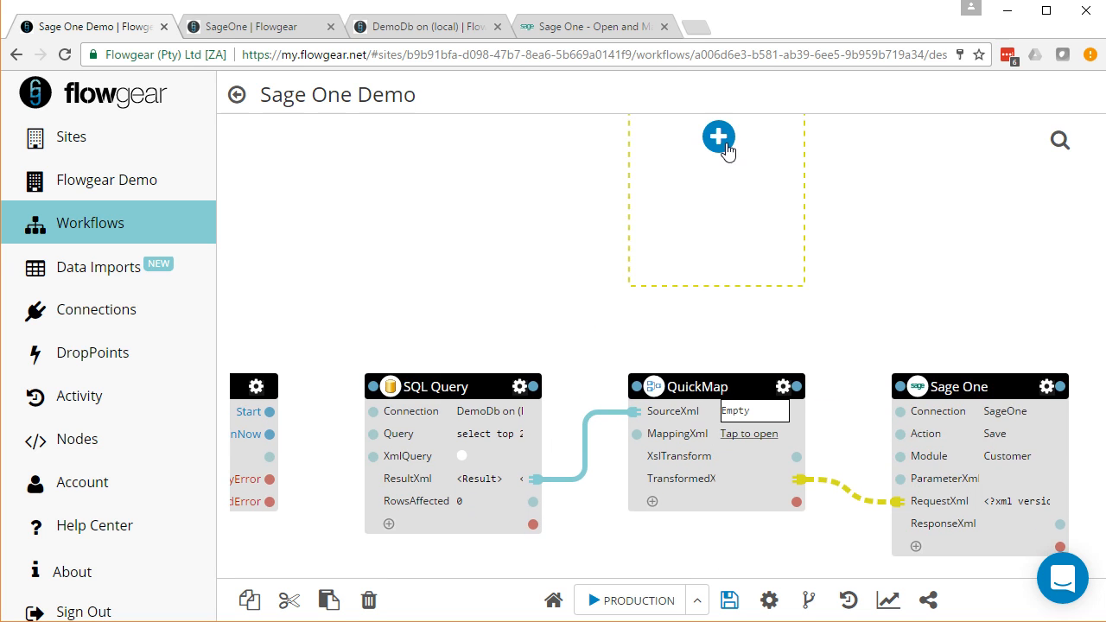
click(718, 138)
text(spli)
click(440, 321)
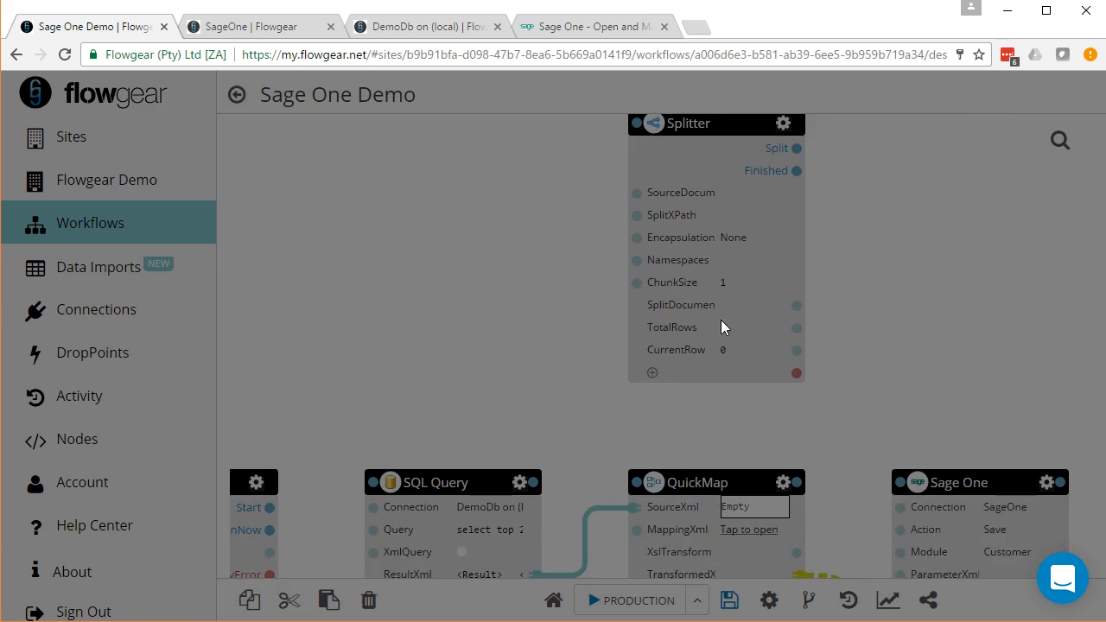
drag(728, 129, 676, 393)
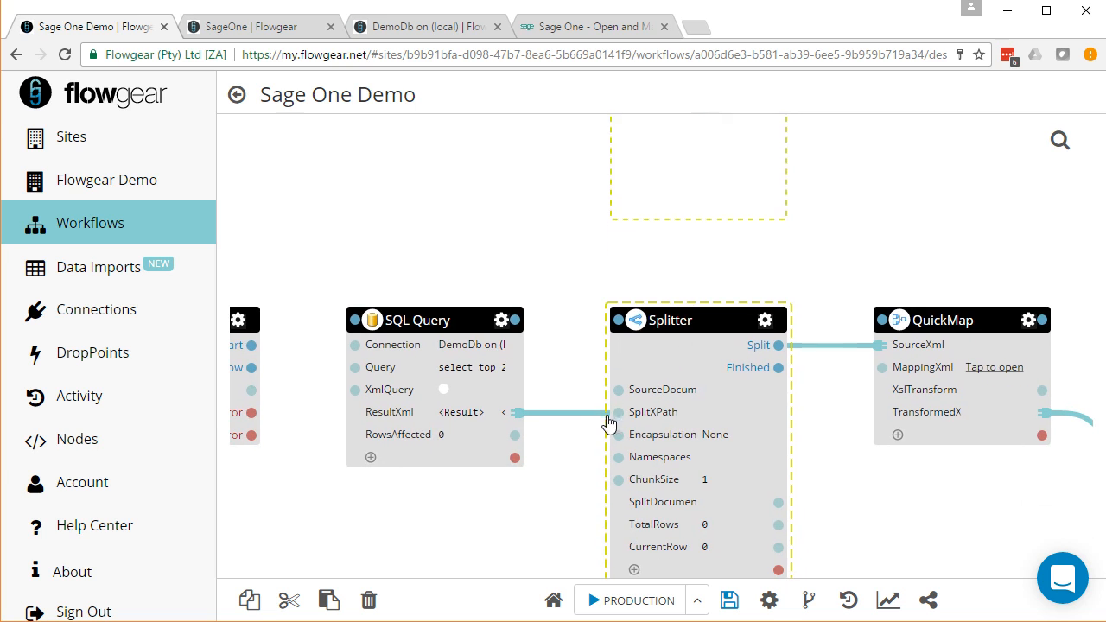
Link SQL Query's ResultXml to the Splitter's source document input and the Splitter's split document output to QuickMap's SourceXml.
drag(587, 421, 615, 389)
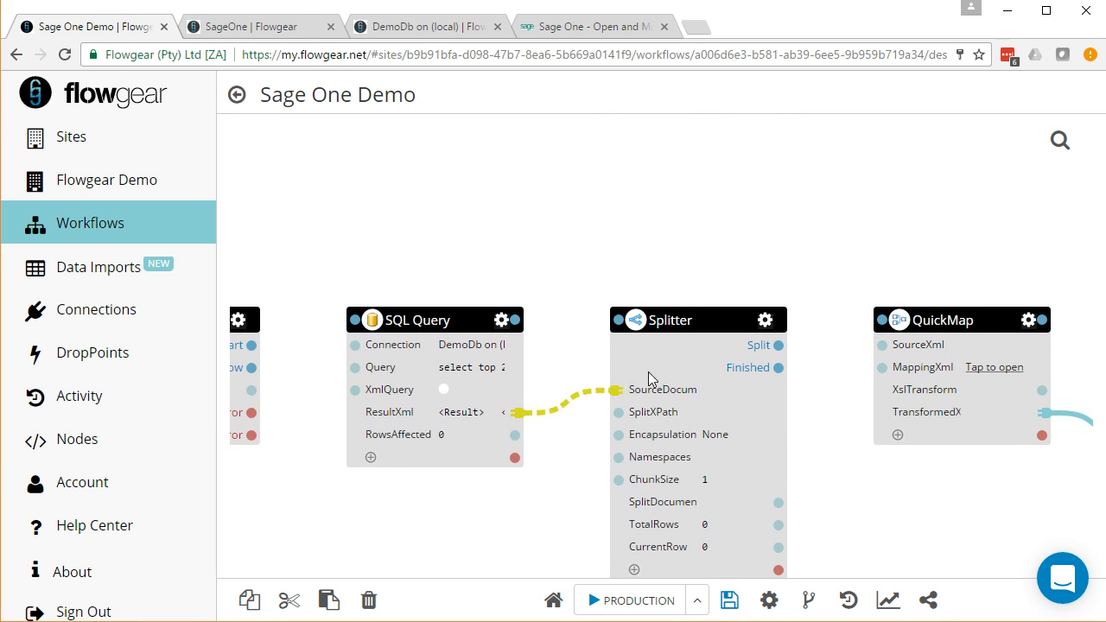
drag(869, 498, 815, 420)
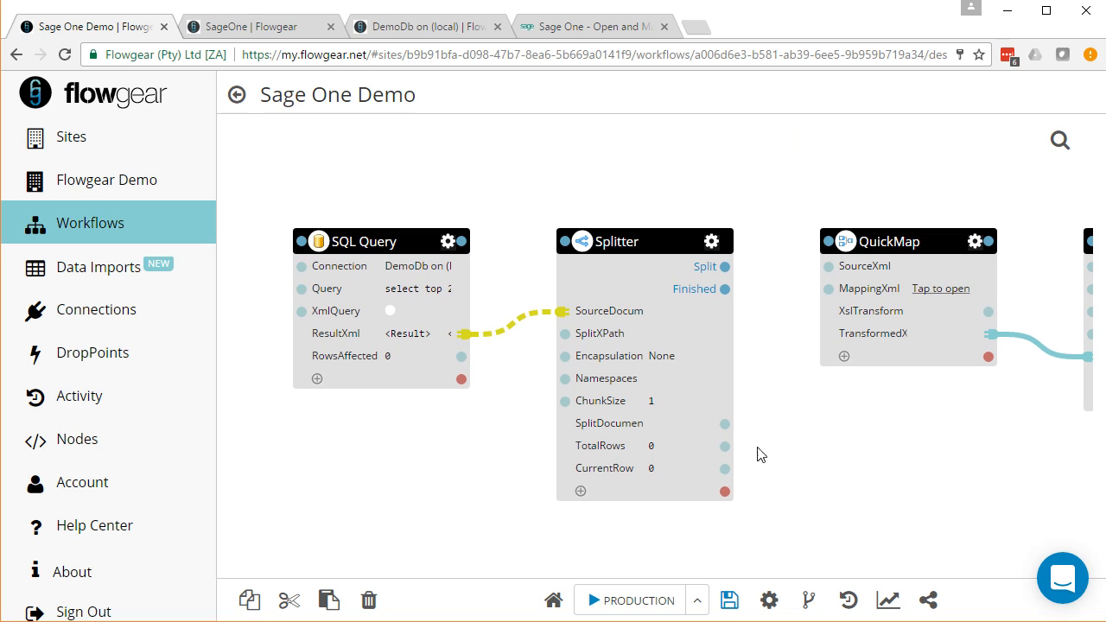
drag(726, 424, 813, 269)
Connect the execution flow from Start through SQL Query to Splitter, from Splitter's Split output to QuickMap, and from QuickMap to Sage One.
drag(525, 202, 661, 216)
drag(338, 285, 437, 255)
drag(598, 255, 701, 255)
drag(758, 225, 572, 213)
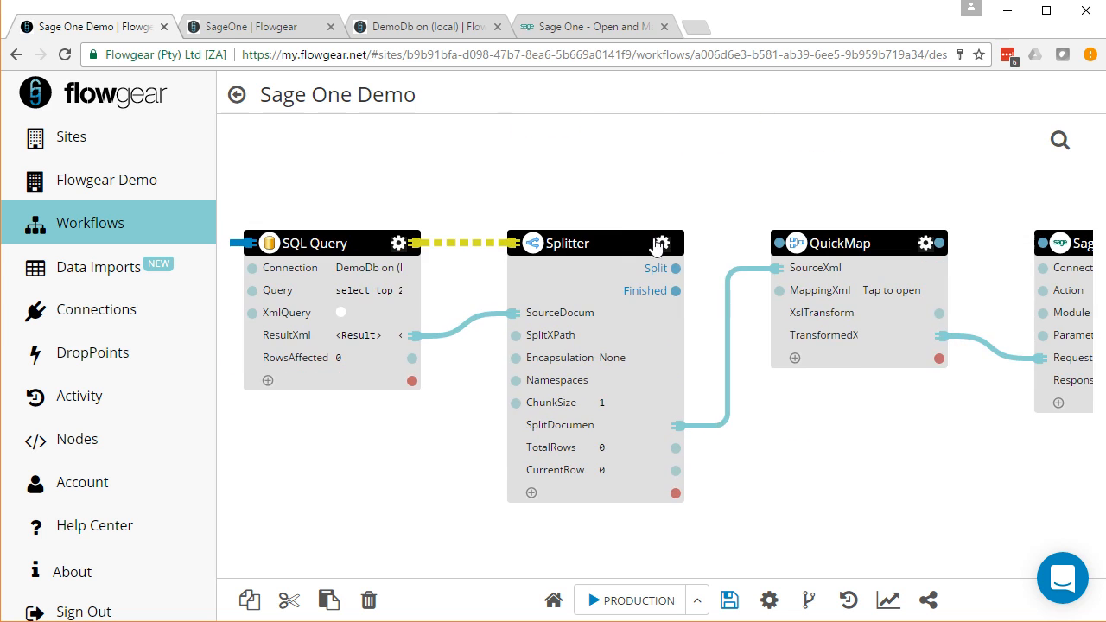
drag(675, 268, 868, 226)
drag(735, 195, 871, 206)
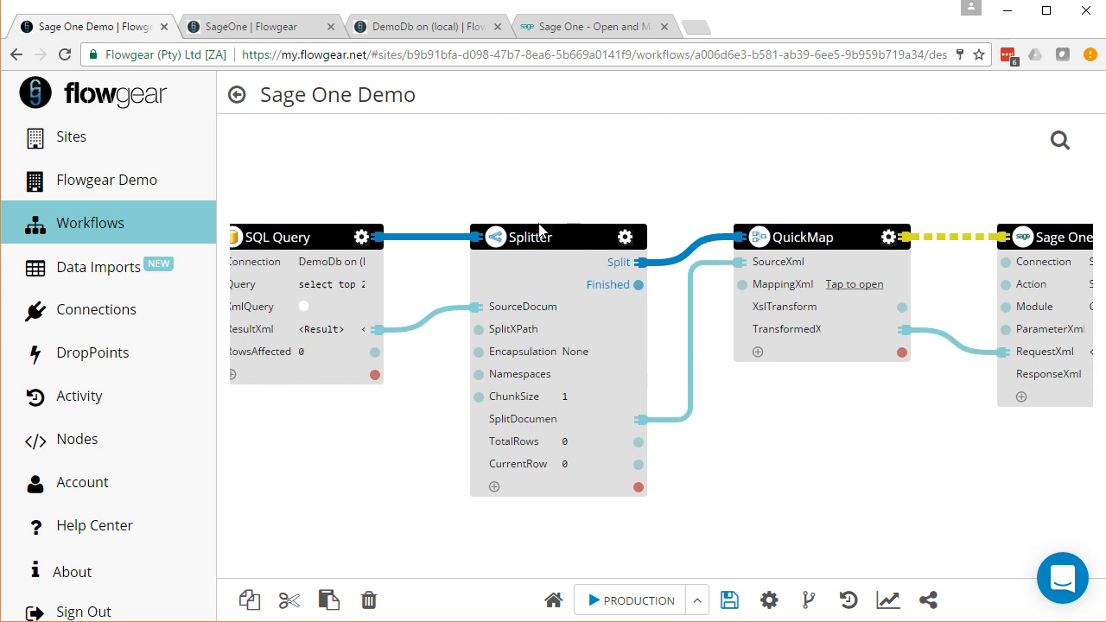
Check the element structure in SQL Query's ResultXml and set the Splitter's SplitXPath to Result/Table.
click(586, 394)
drag(777, 192, 837, 195)
drag(769, 181, 805, 184)
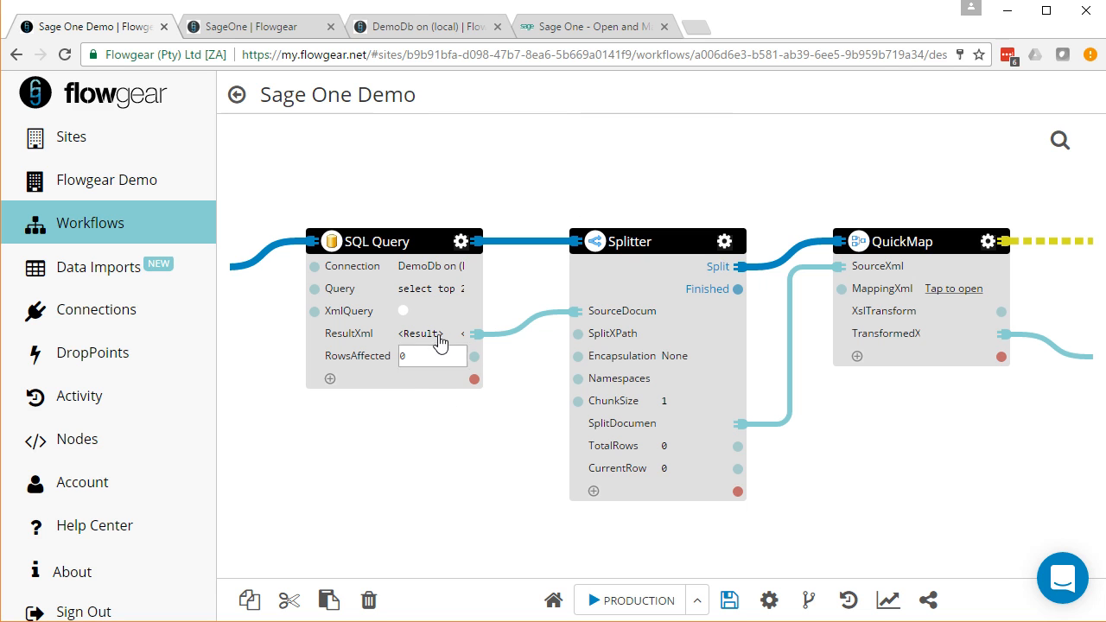
mouse_move(439, 342)
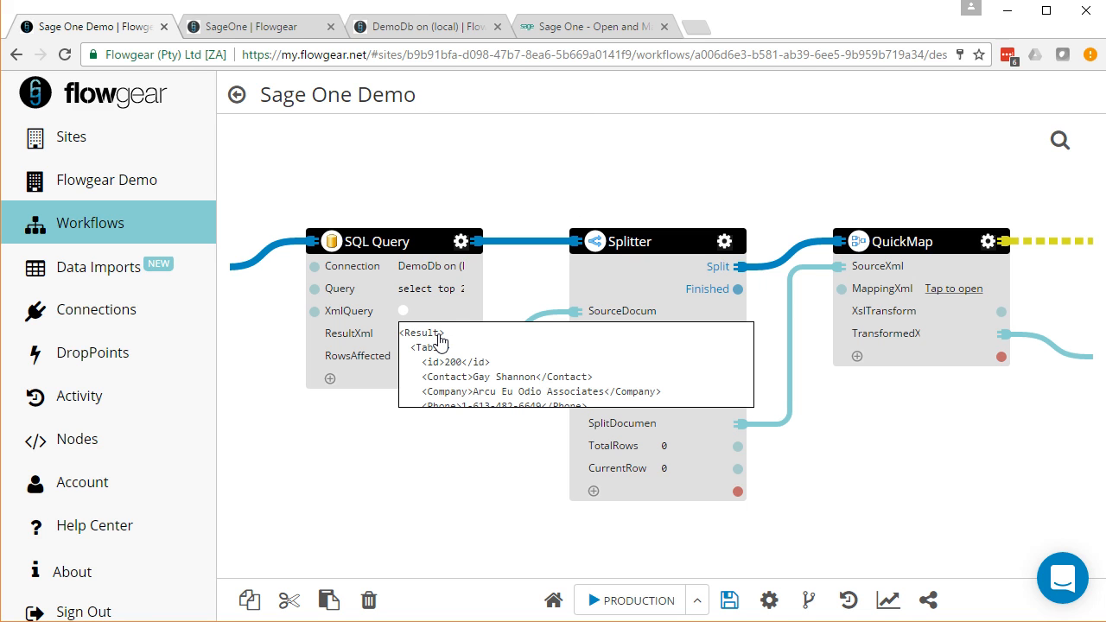
click(439, 340)
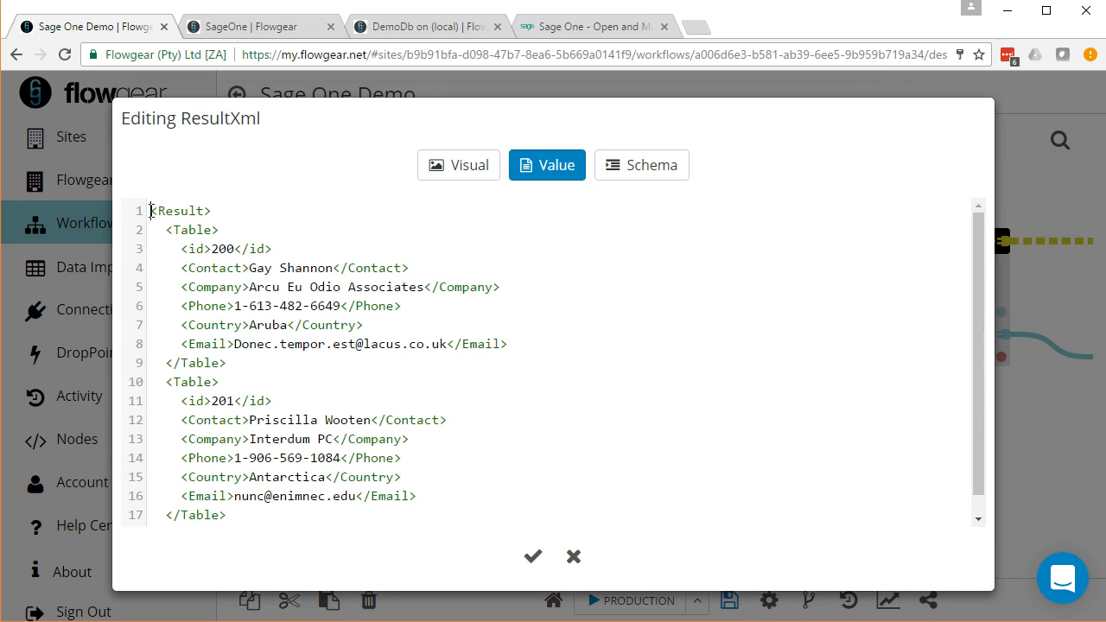
drag(181, 210, 212, 229)
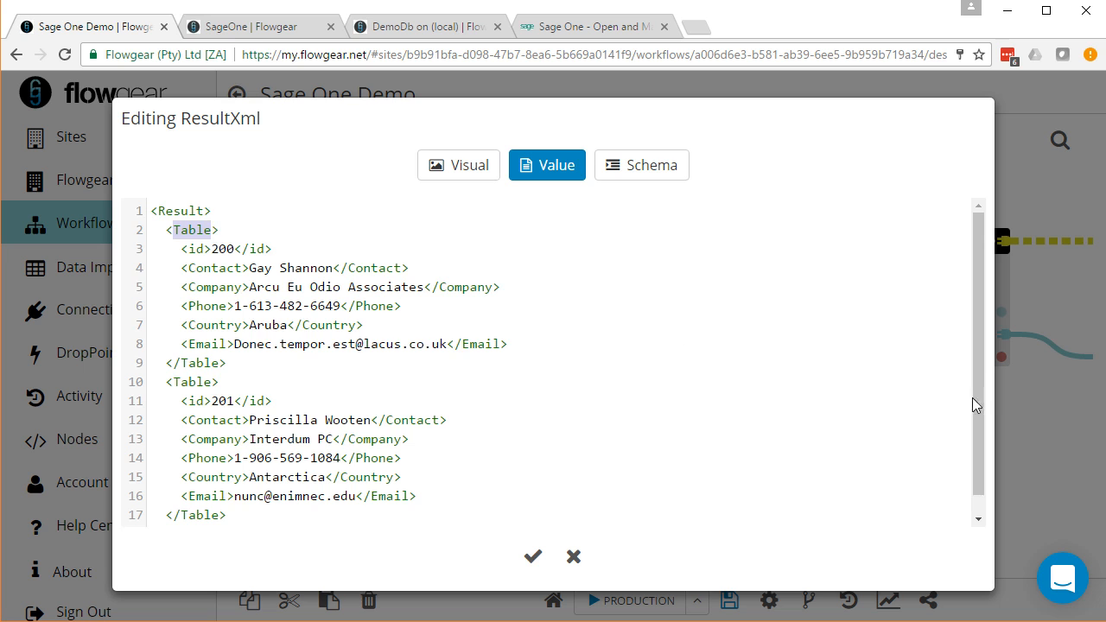
click(1016, 403)
click(687, 332)
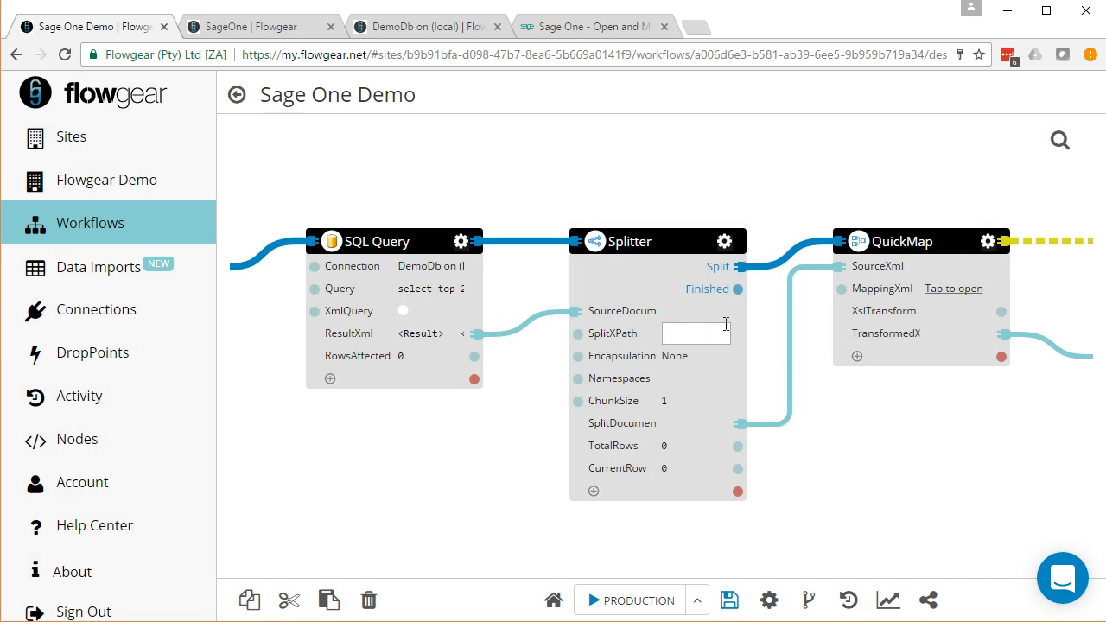
text(Result/Table)
Set the Splitter's Encapsulation to ParentAndRootNodes.
click(705, 357)
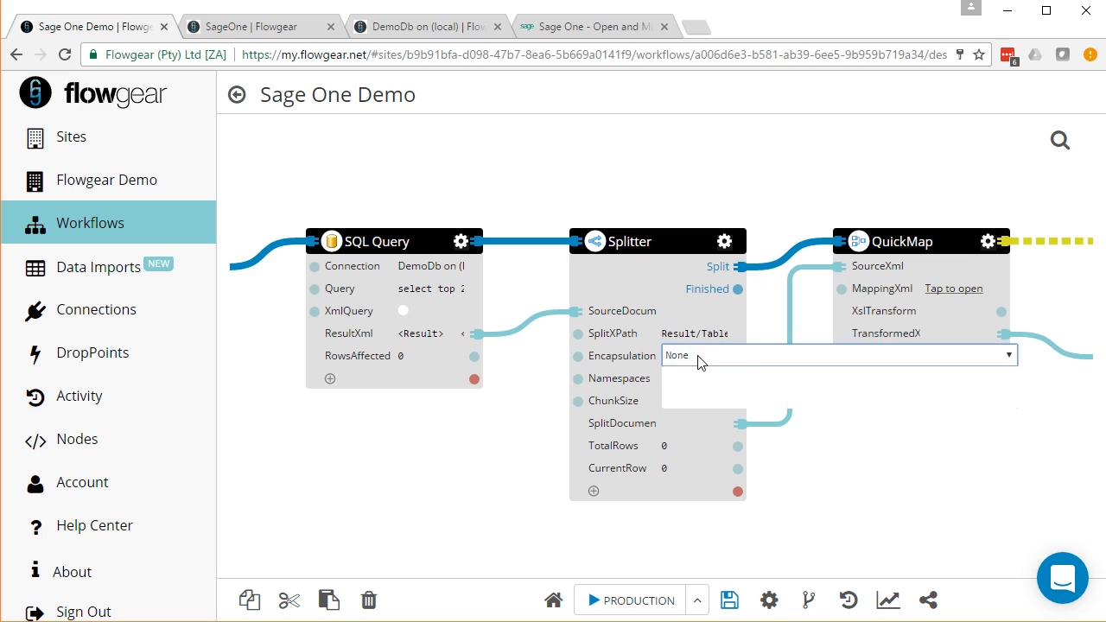
click(698, 357)
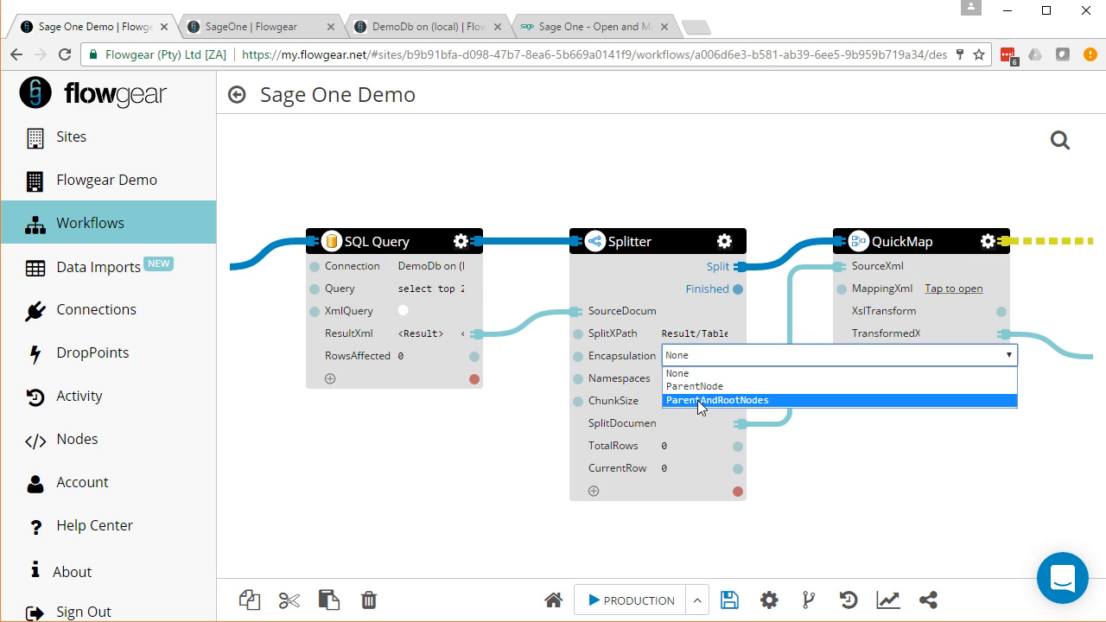
click(698, 402)
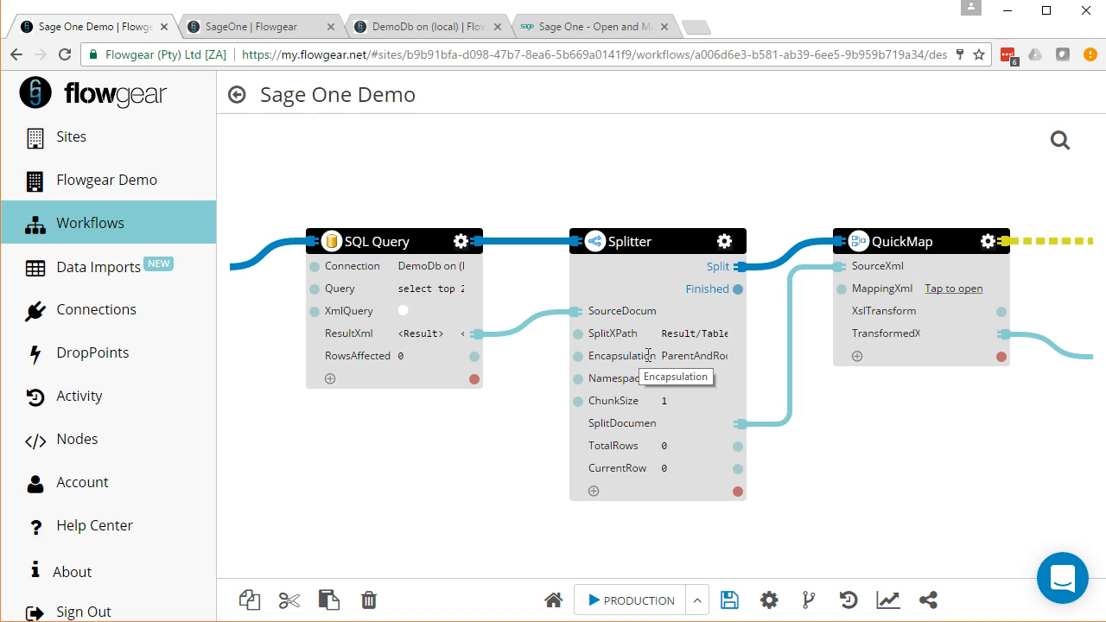
Run the complete workflow in the Production environment.
click(724, 243)
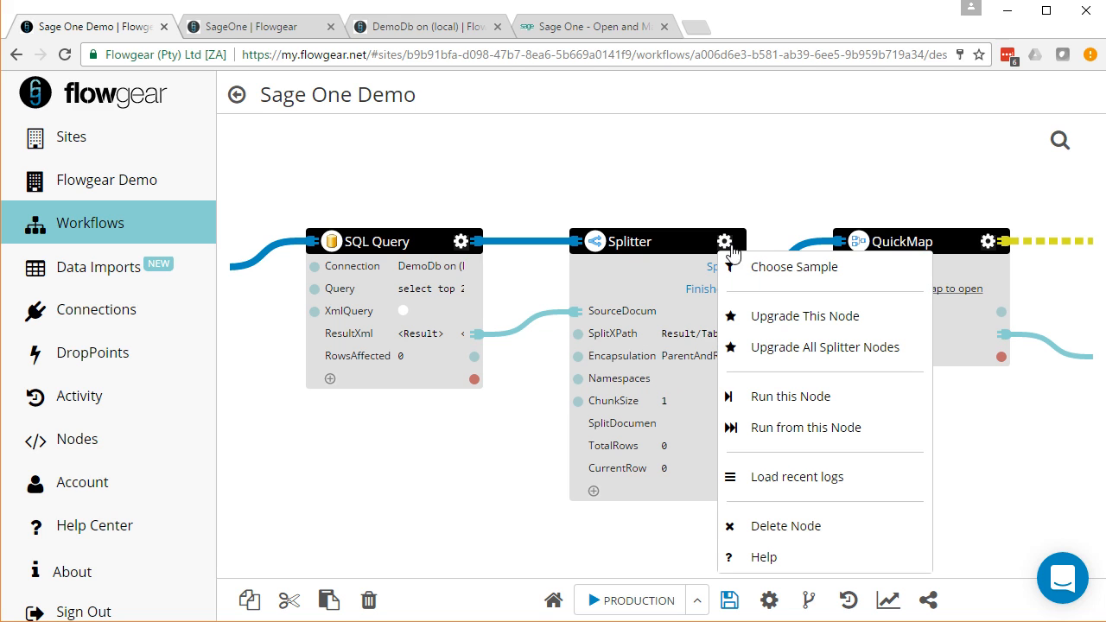
click(663, 537)
scroll(901, 451, down, 1)
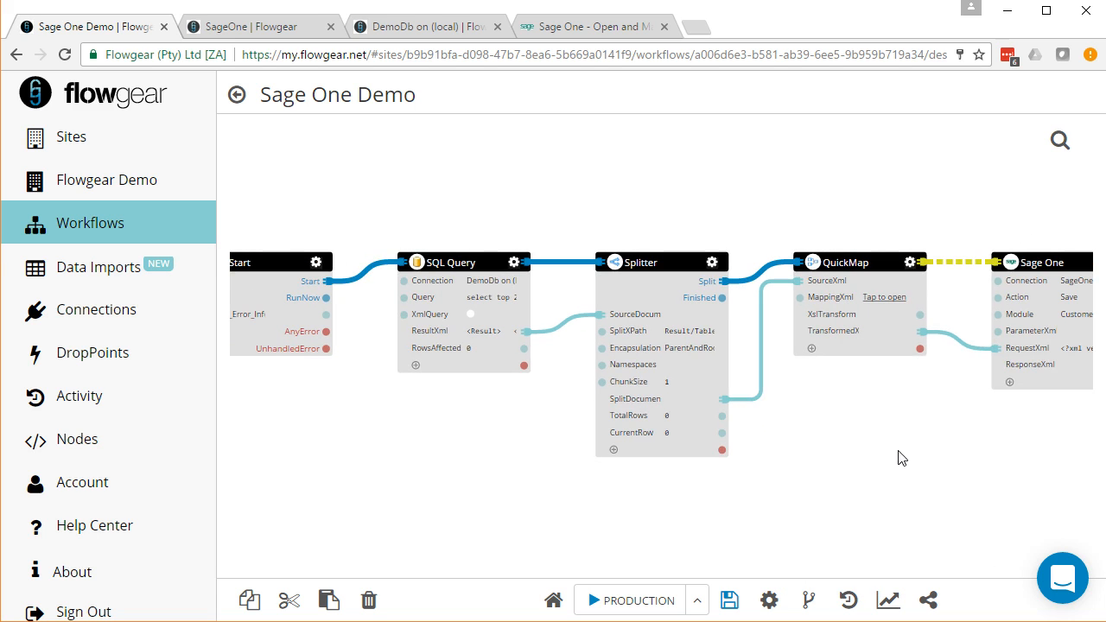
click(614, 600)
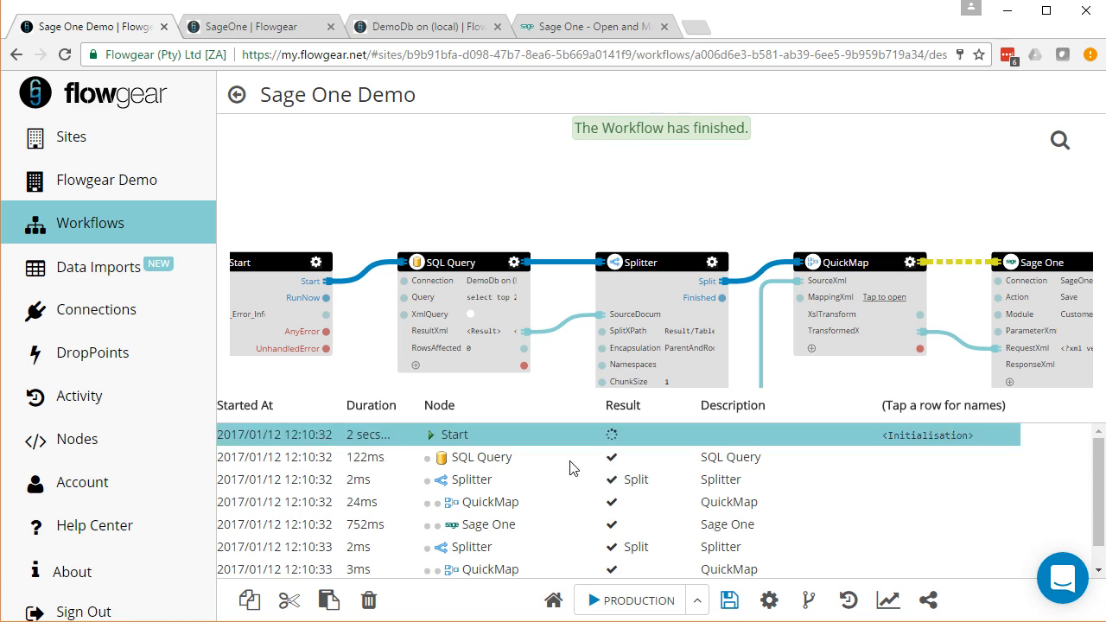
Inspect the SplitDocumentXml of the first Splitter entry in the run log, both as a table and as raw XML.
click(558, 480)
drag(574, 576, 933, 576)
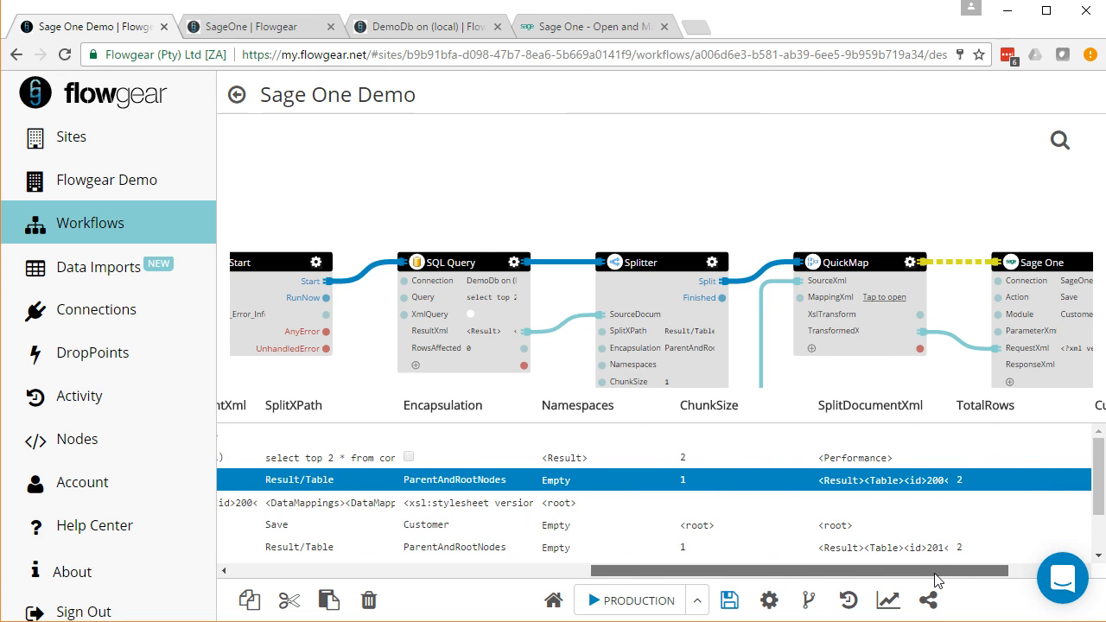
click(896, 479)
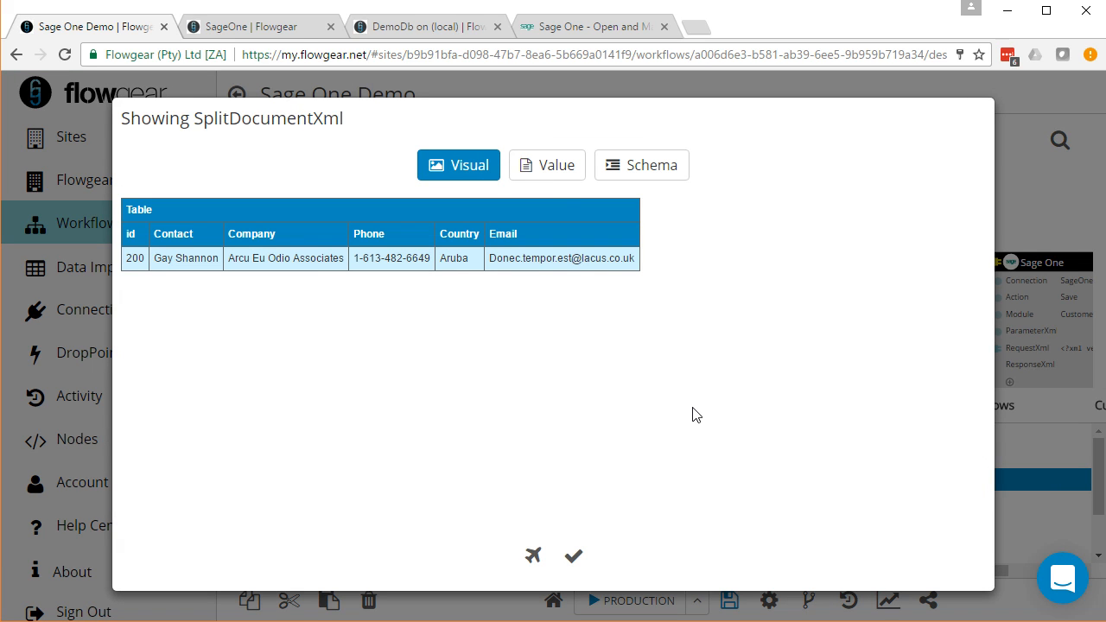
click(563, 172)
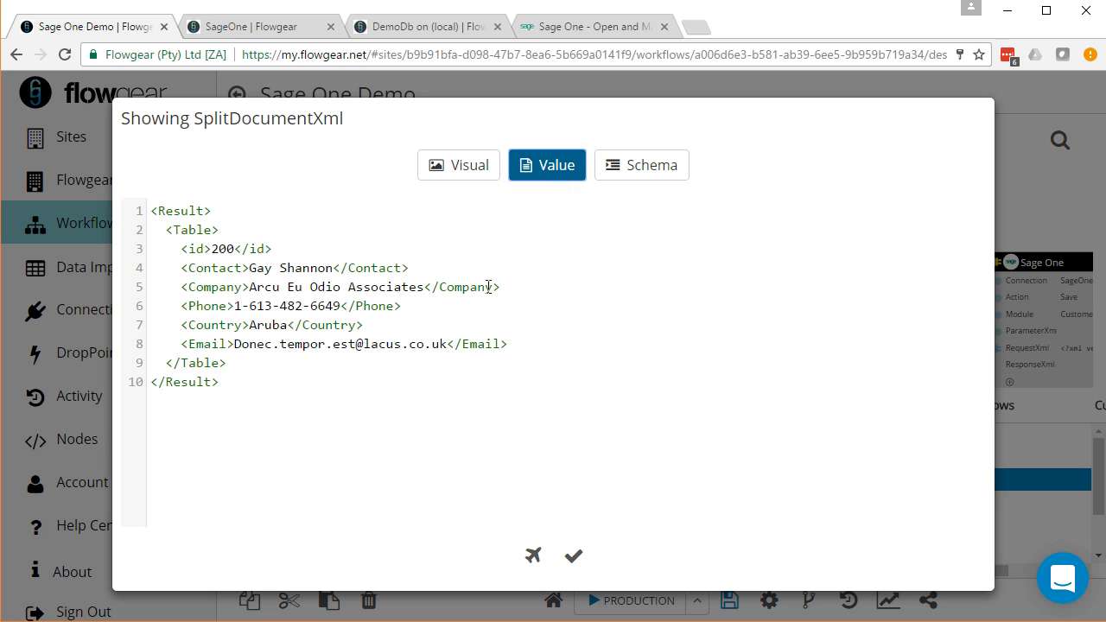
click(1023, 225)
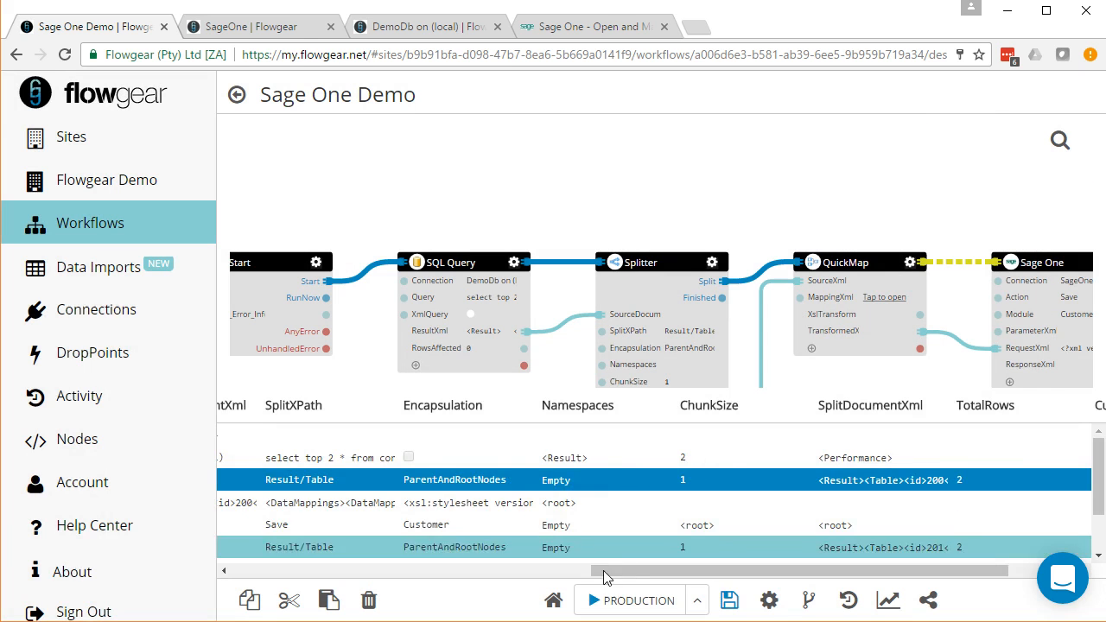
Inspect the RequestXml of the first Sage One entry in the run log, both as a table and as raw XML.
click(424, 571)
click(426, 524)
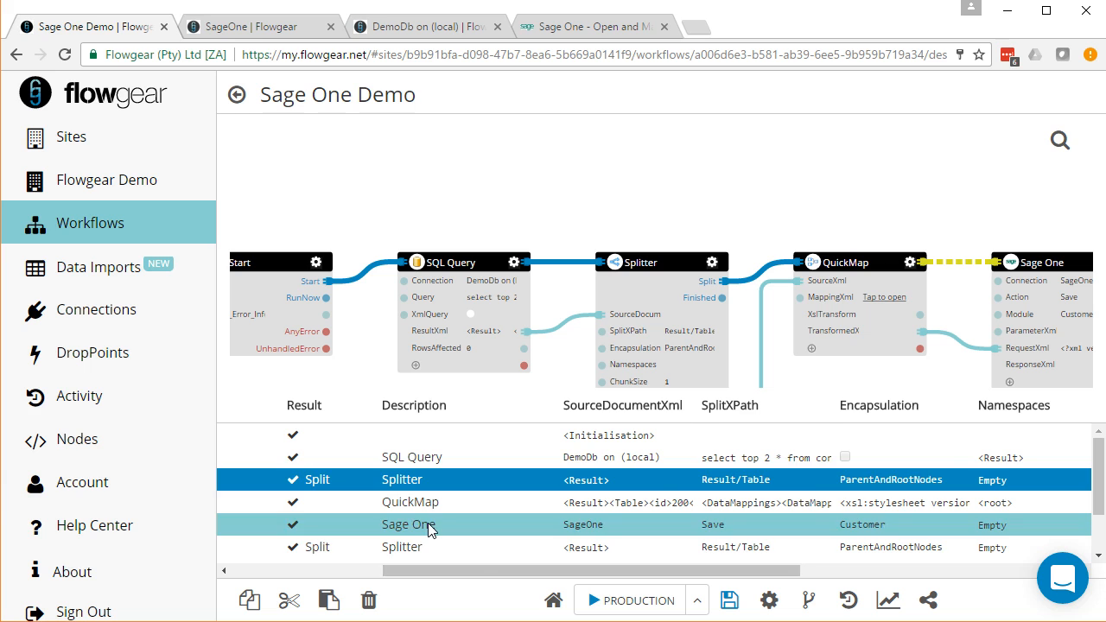
drag(481, 570, 685, 588)
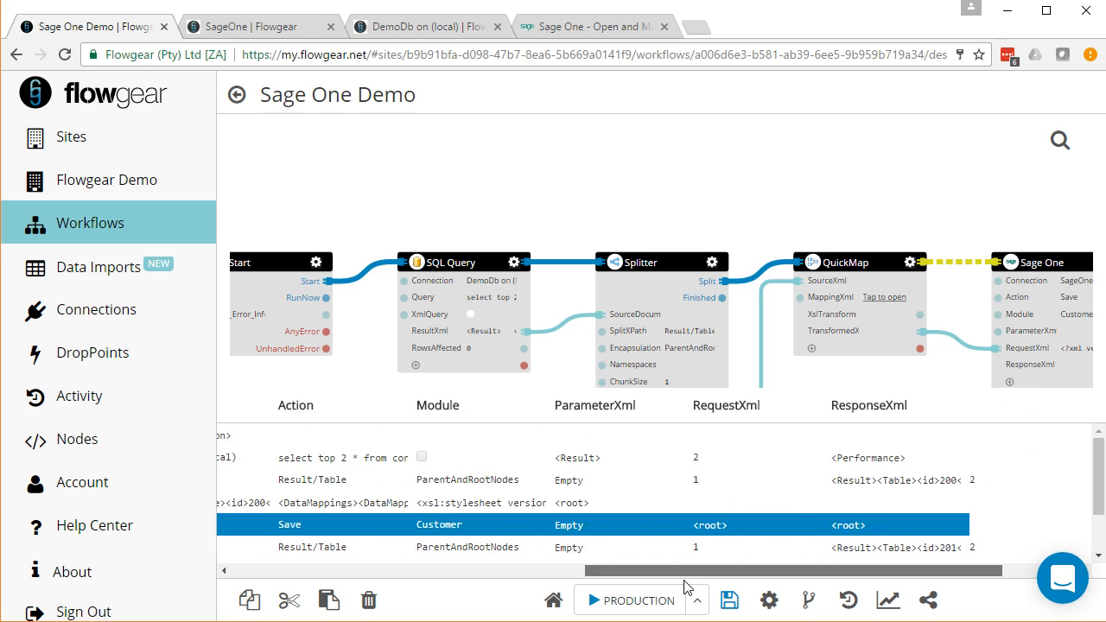
click(714, 527)
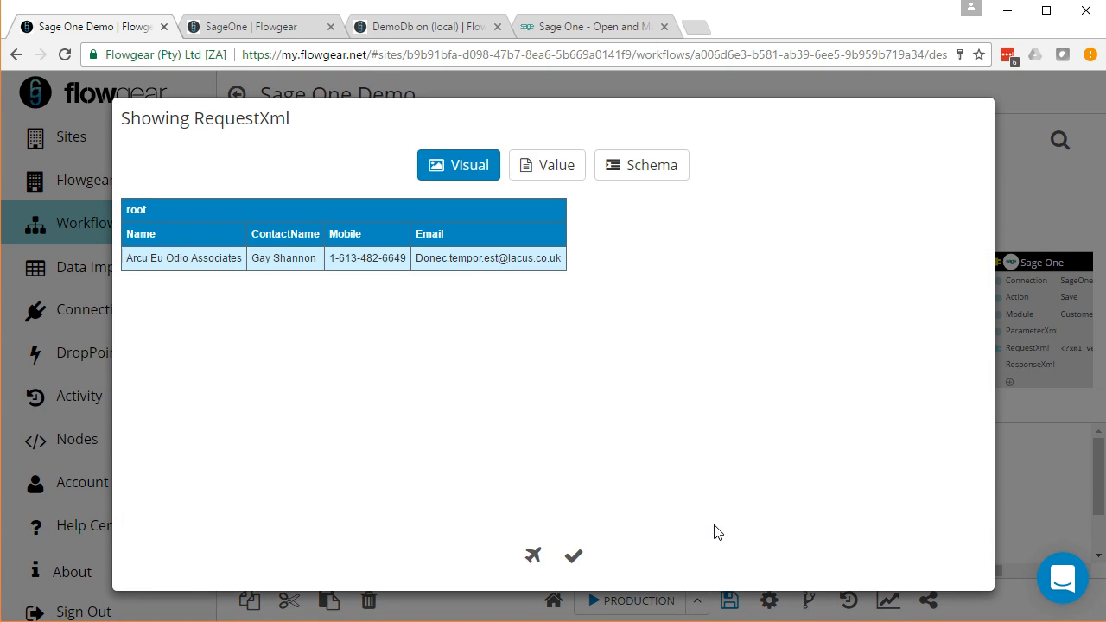
click(550, 172)
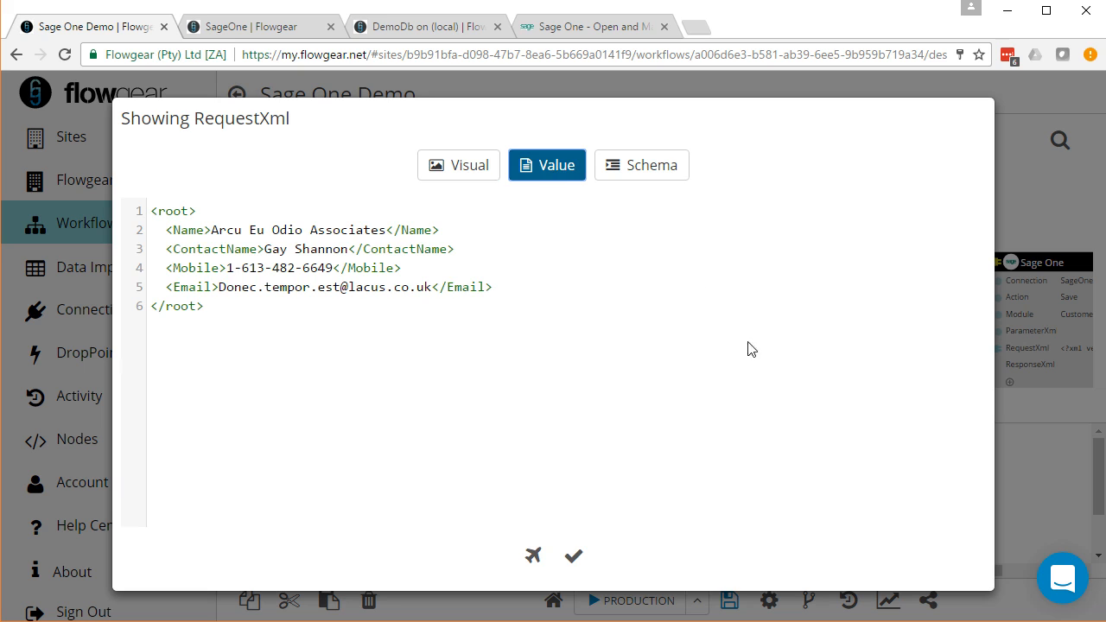
key(Escape)
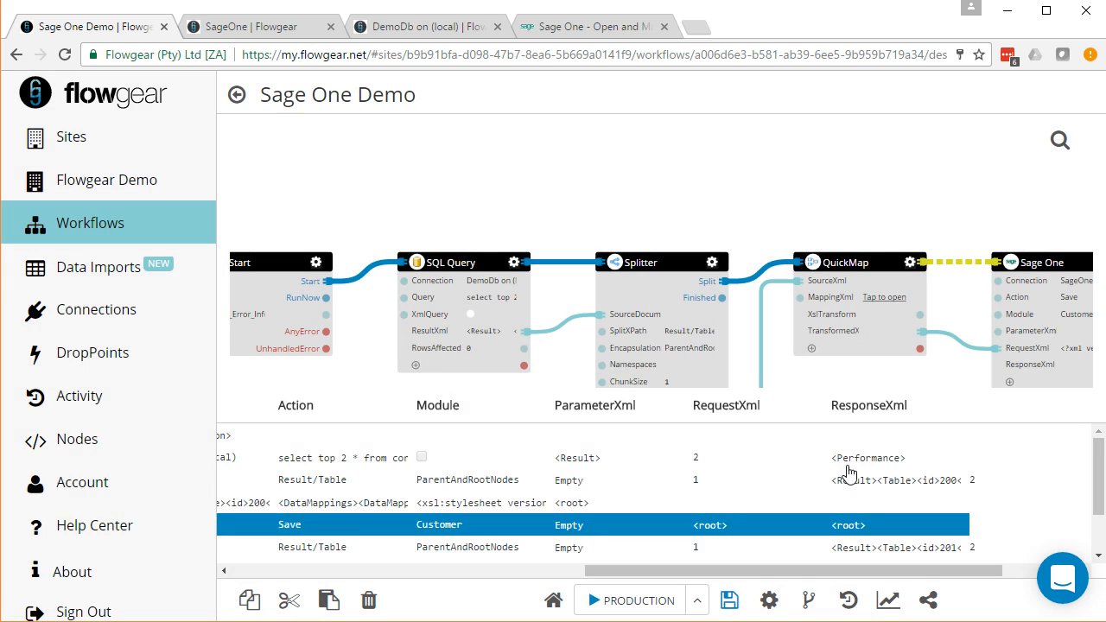
Check the ID element in the same Sage One entry's ResponseXml, in both the table and the raw XML, and close the viewer.
click(851, 526)
drag(489, 527, 965, 536)
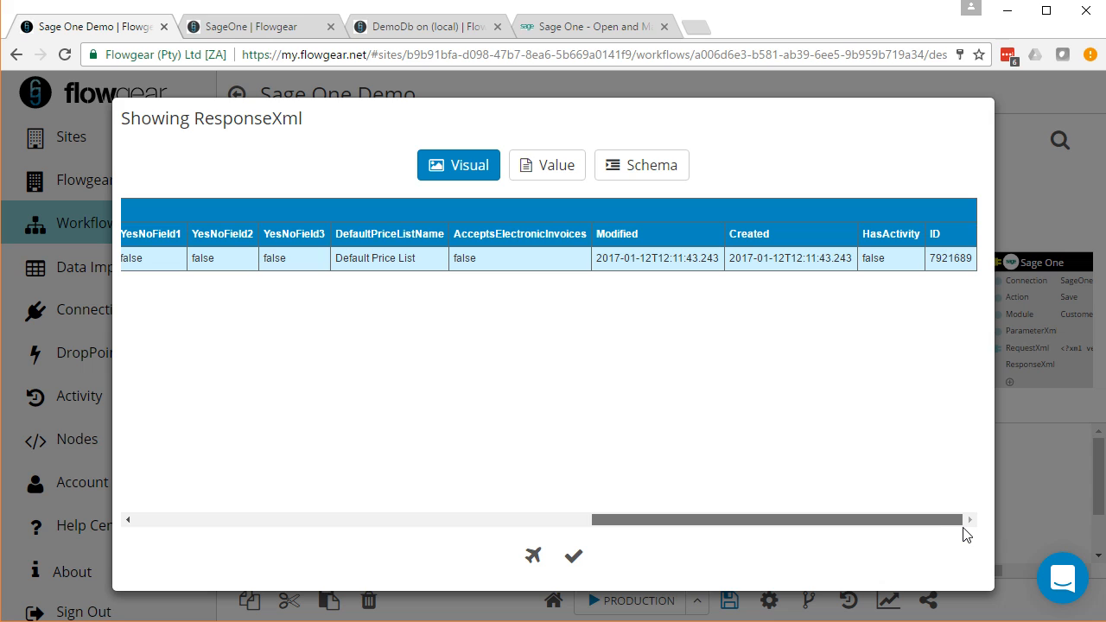
double_click(953, 259)
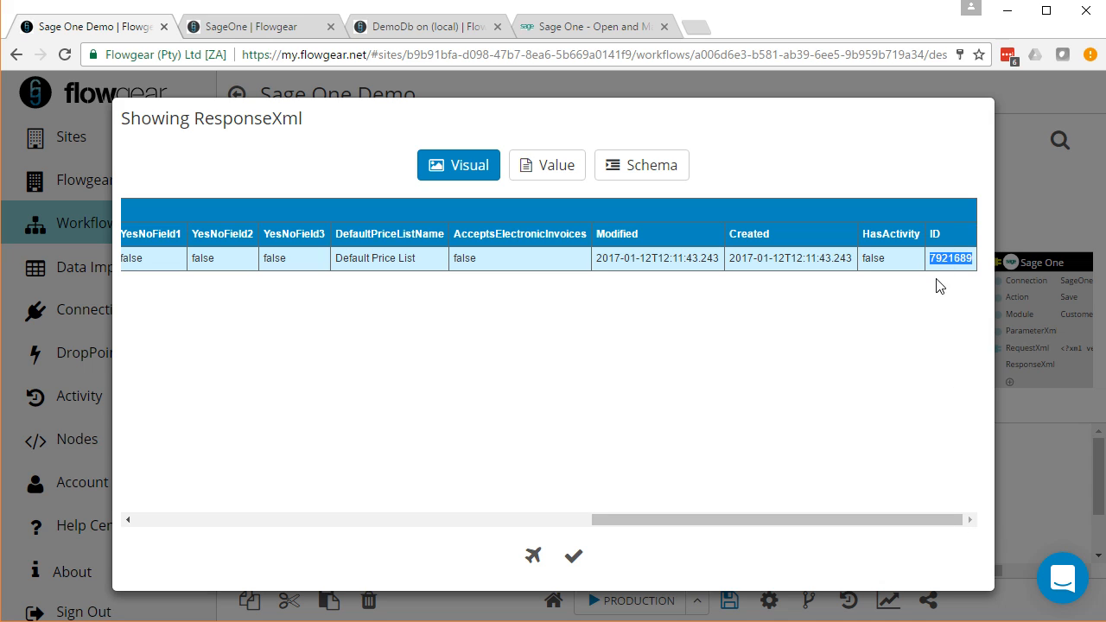
click(554, 178)
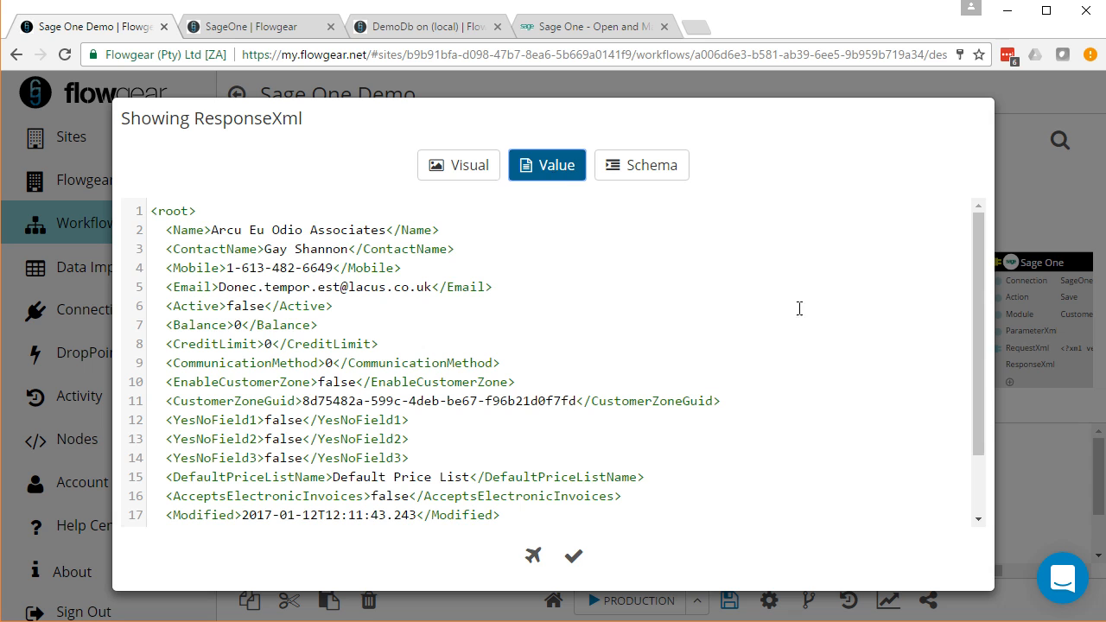
scroll(810, 304, down, 1)
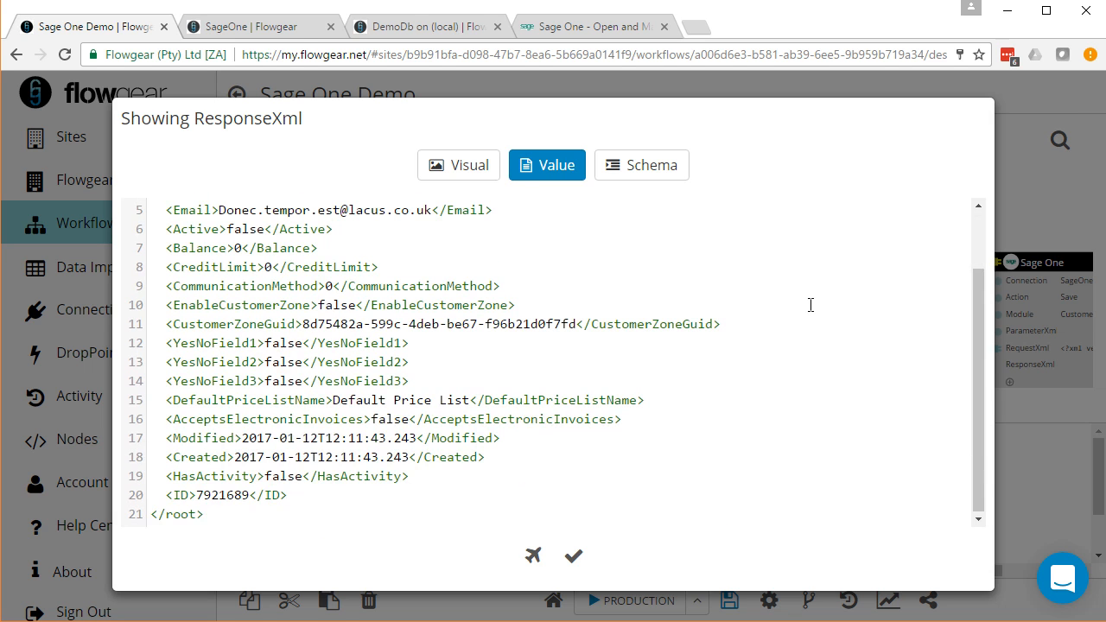
drag(161, 495, 302, 500)
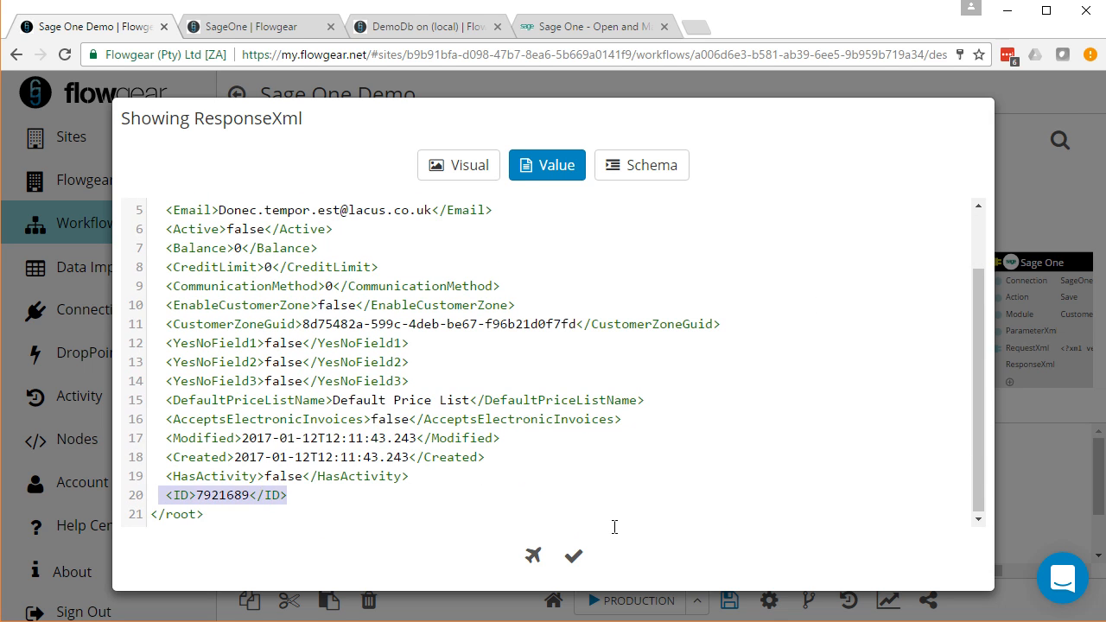
click(1042, 225)
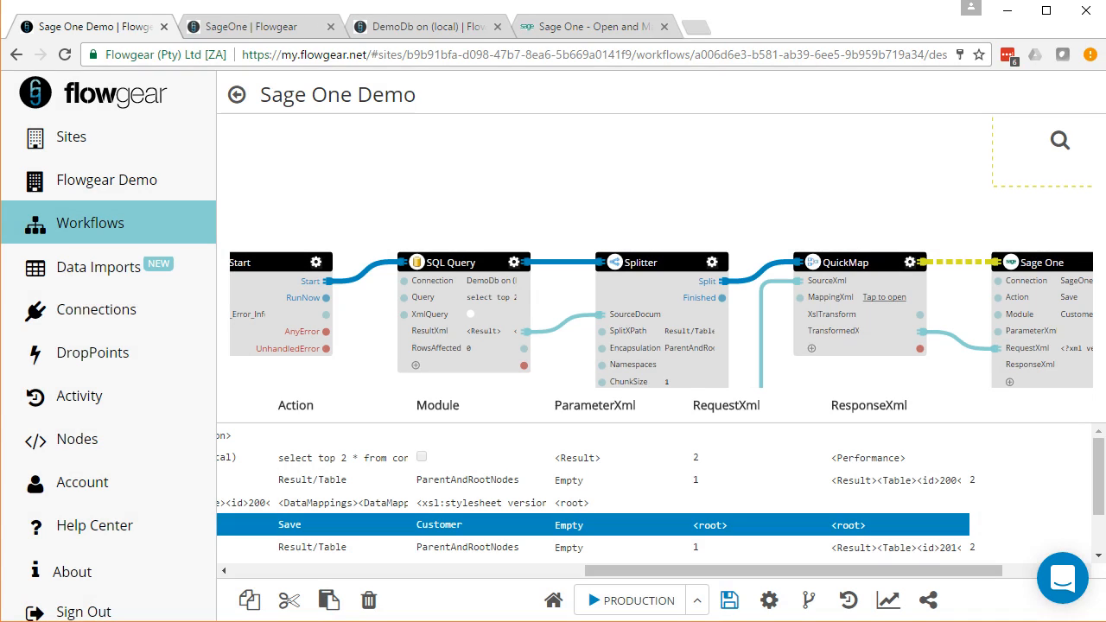